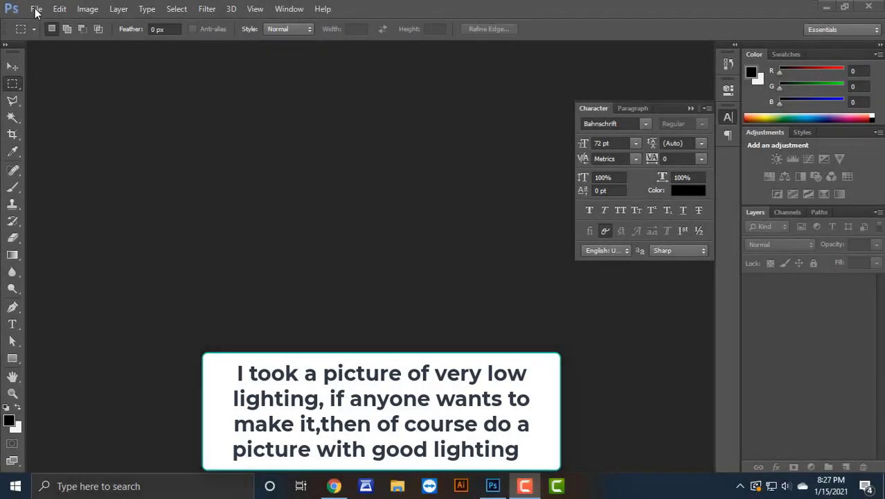
- Open the young man's portrait JPG from Downloads and dock its window as a tab
{"action": "left_click", "coordinate": [36, 9]}
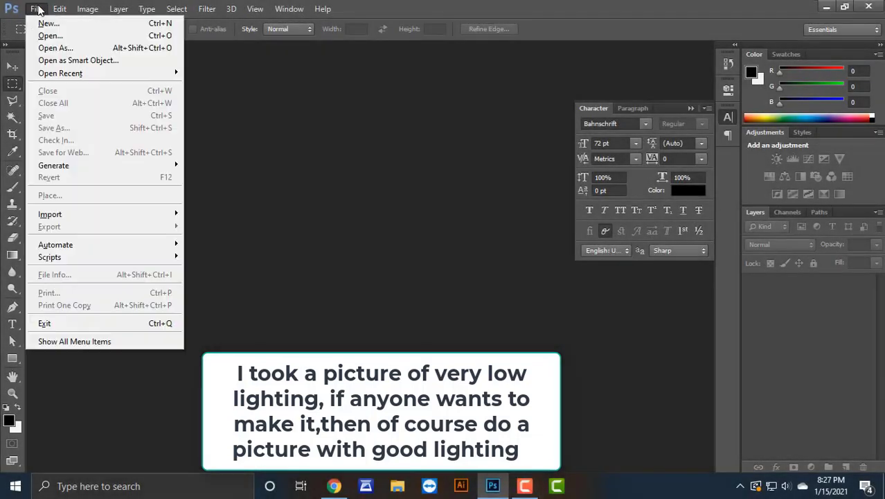
{"action": "left_click", "coordinate": [59, 31]}
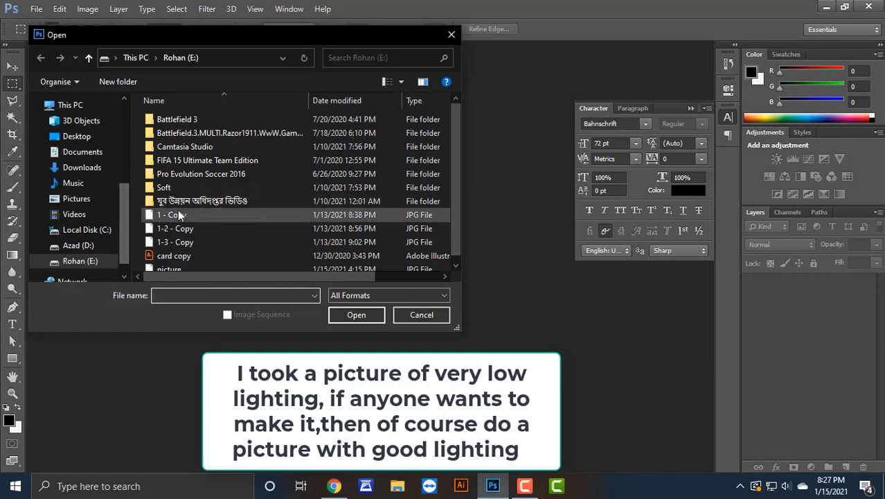
{"action": "left_click", "coordinate": [82, 168]}
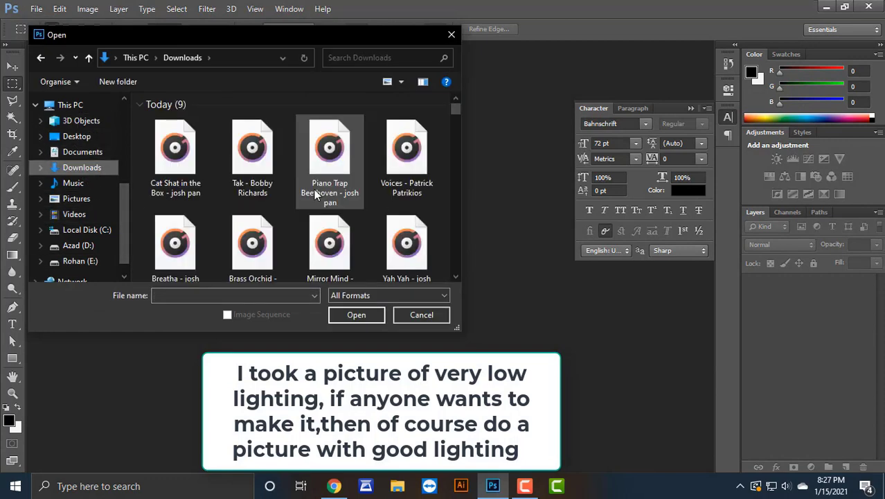
{"action": "scroll", "coordinate": [314, 192], "scroll_direction": "down", "scroll_amount": 5}
{"action": "scroll", "coordinate": [314, 194], "scroll_direction": "down", "scroll_amount": 5}
{"action": "scroll", "coordinate": [314, 196], "scroll_direction": "down", "scroll_amount": 3}
{"action": "scroll", "coordinate": [312, 199], "scroll_direction": "down", "scroll_amount": 3}
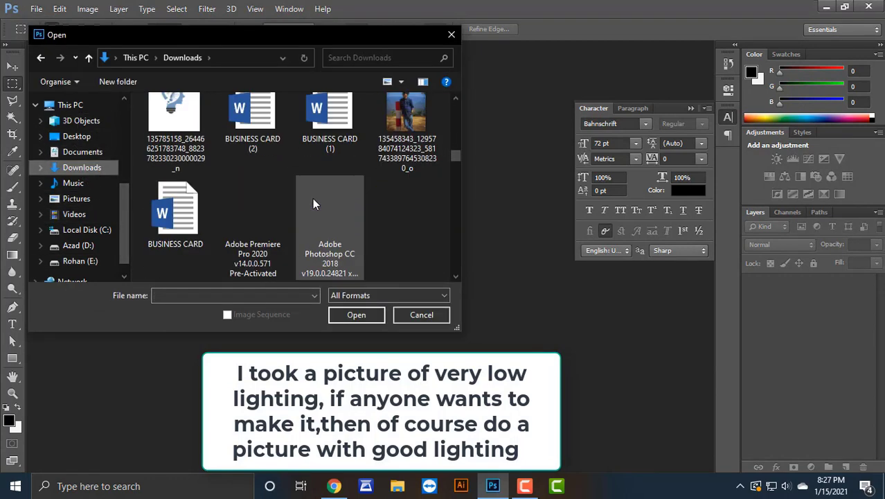
{"action": "scroll", "coordinate": [313, 198], "scroll_direction": "down", "scroll_amount": 3}
{"action": "scroll", "coordinate": [312, 198], "scroll_direction": "down", "scroll_amount": 3}
{"action": "scroll", "coordinate": [313, 198], "scroll_direction": "down", "scroll_amount": 3}
{"action": "scroll", "coordinate": [313, 198], "scroll_direction": "down", "scroll_amount": 3}
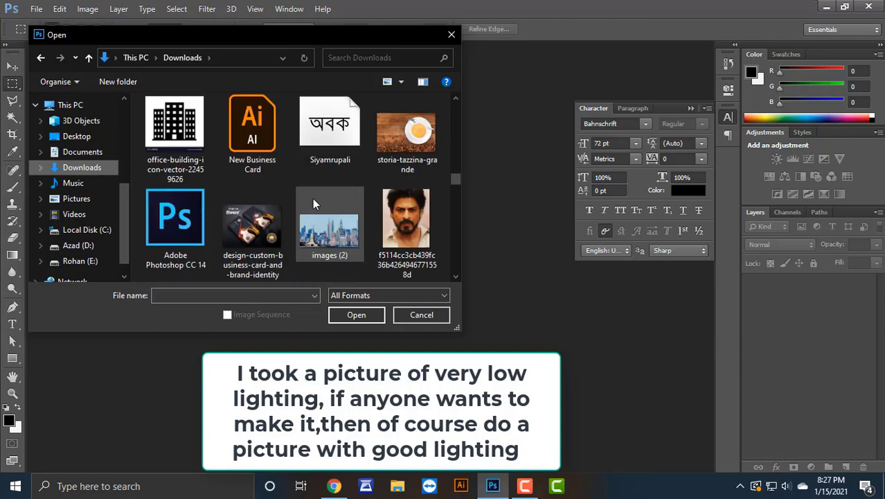
{"action": "scroll", "coordinate": [313, 198], "scroll_direction": "down", "scroll_amount": 3}
{"action": "left_click", "coordinate": [280, 221]}
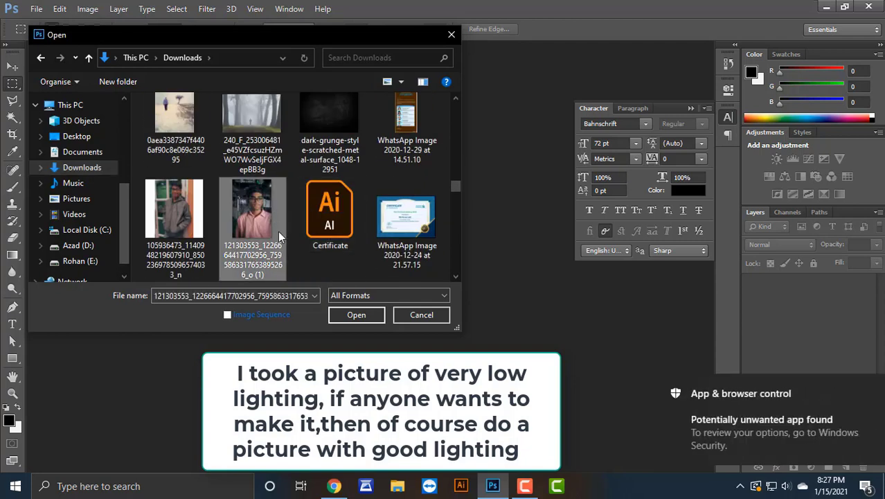
{"action": "left_click", "coordinate": [350, 315]}
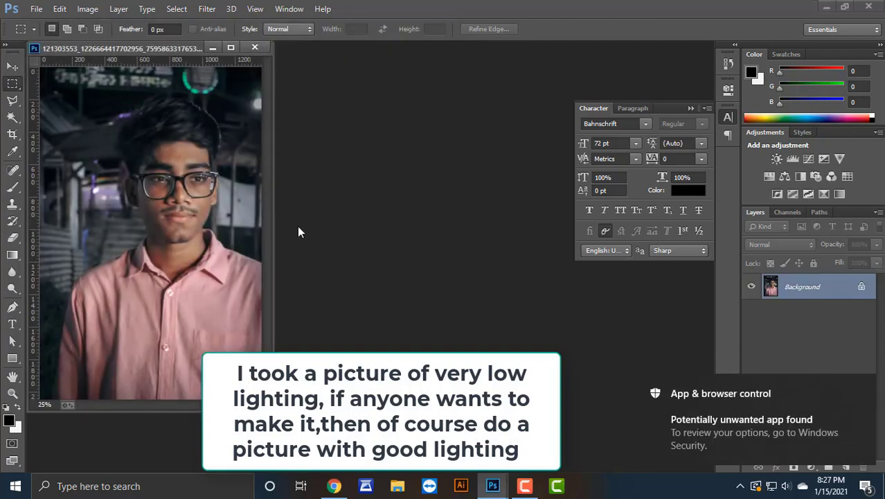
{"action": "left_click_drag", "start_coordinate": [178, 45], "coordinate": [234, 49]}
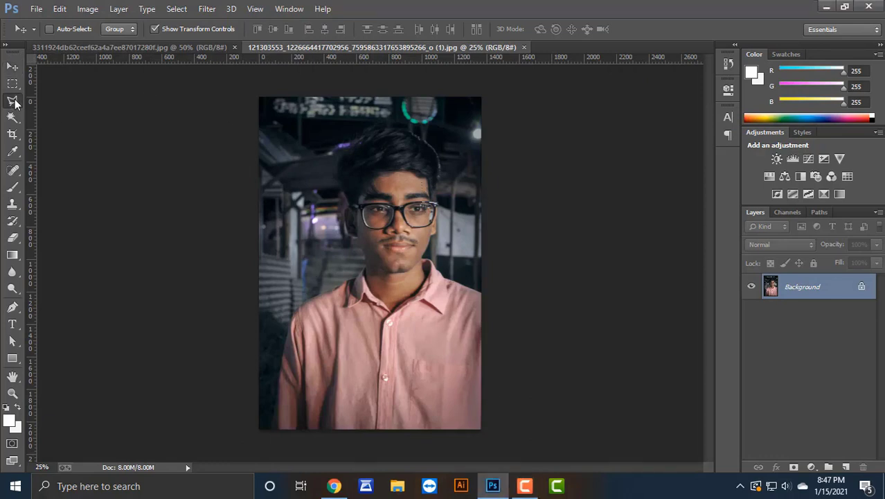
- Switch to the Polygonal Lasso Tool and zoom in on the face, ending at 50%
{"action": "left_click_drag", "start_coordinate": [16, 104], "coordinate": [47, 105]}
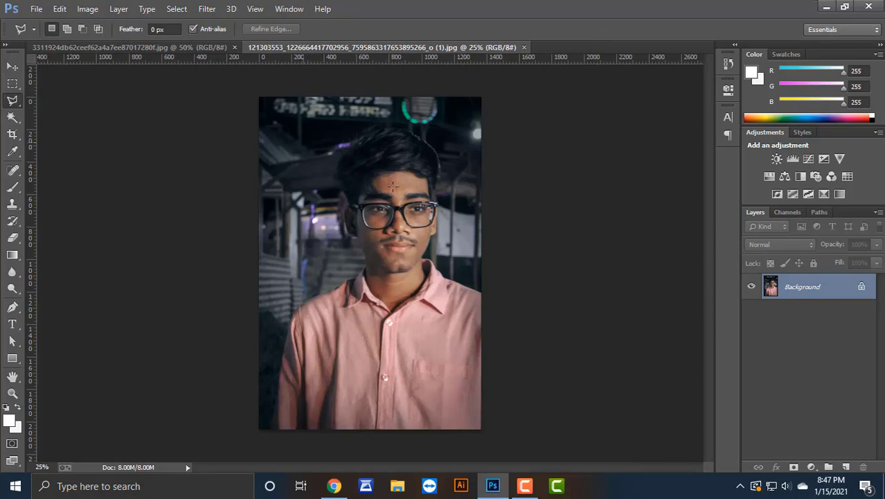
{"action": "key", "text": "ctrl+plus"}
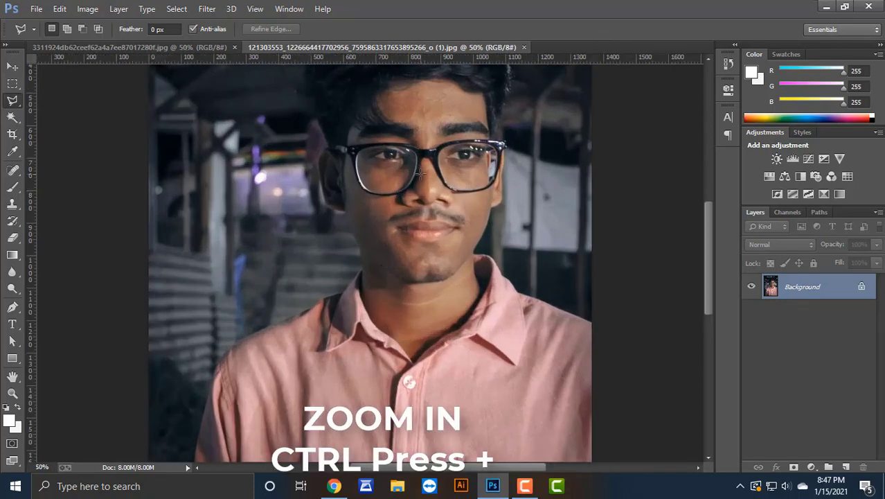
{"action": "scroll", "coordinate": [420, 175], "scroll_direction": "up", "scroll_amount": 3}
{"action": "scroll", "coordinate": [424, 201], "scroll_direction": "up", "scroll_amount": 2}
{"action": "key", "text": "ctrl+plus"}
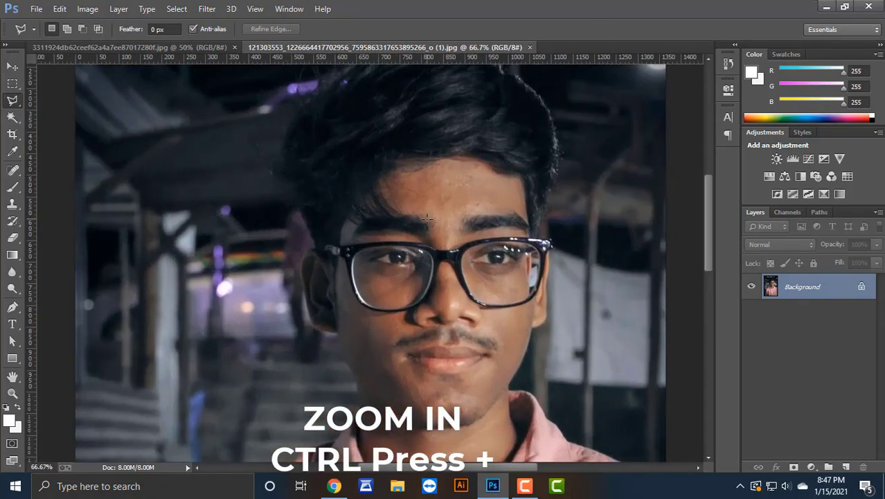
{"action": "scroll", "coordinate": [459, 218], "scroll_direction": "up", "scroll_amount": 1}
{"action": "key", "text": "ctrl+minus"}
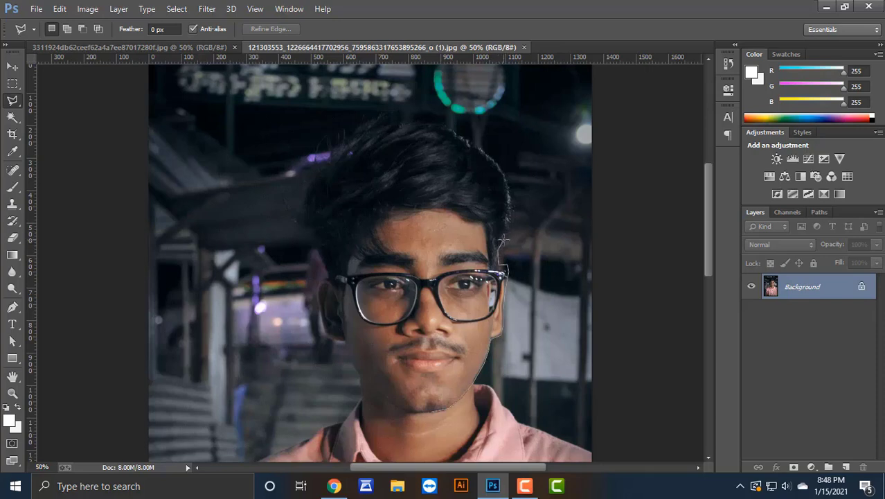
- Trace lasso points from the head's right side across the top of the hair, fixing misplaced points
{"action": "left_click", "coordinate": [510, 204]}
{"action": "left_click", "coordinate": [480, 149]}
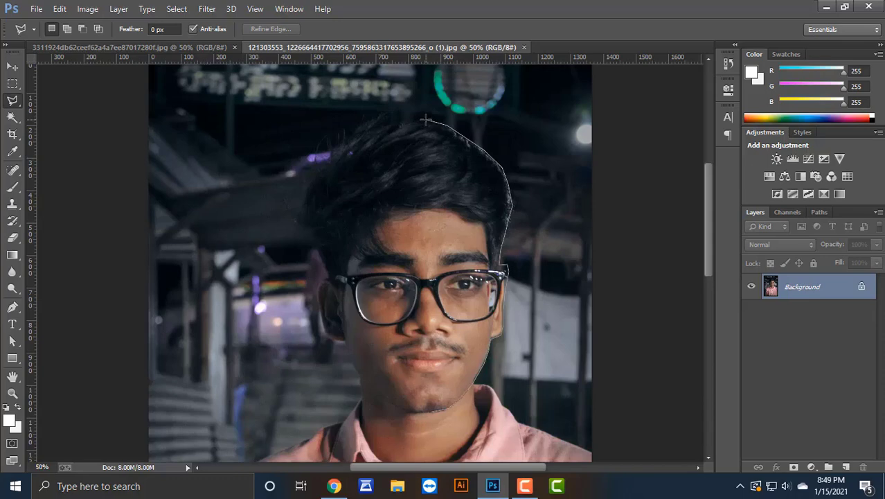
{"action": "left_click", "coordinate": [388, 119]}
{"action": "left_click", "coordinate": [335, 153]}
{"action": "key", "text": "BackSpace"}
{"action": "key", "text": "BackSpace"}
{"action": "left_click", "coordinate": [435, 116]}
{"action": "left_click", "coordinate": [385, 111]}
{"action": "left_click", "coordinate": [338, 134]}
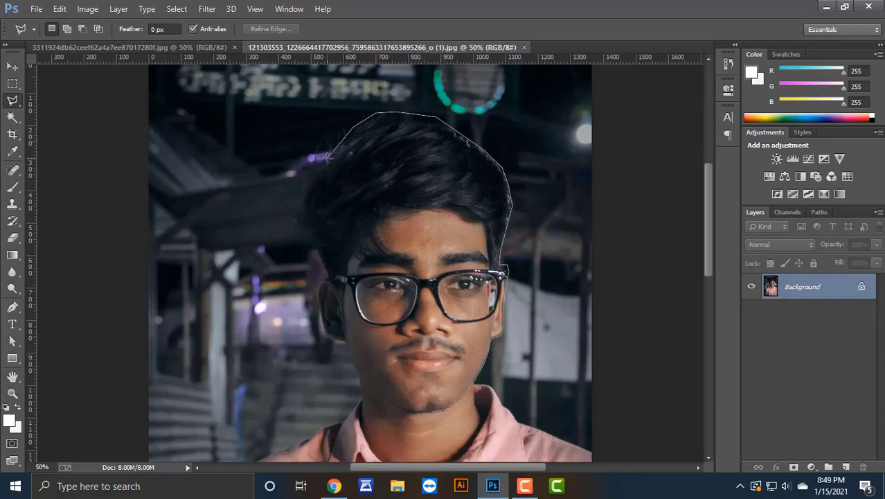
- Continue the outline down the left hair, ear and jaw to the chin, and close it
{"action": "left_click", "coordinate": [320, 166]}
{"action": "left_click", "coordinate": [311, 184]}
{"action": "left_click", "coordinate": [306, 209]}
{"action": "left_click", "coordinate": [307, 237]}
{"action": "left_click", "coordinate": [324, 340]}
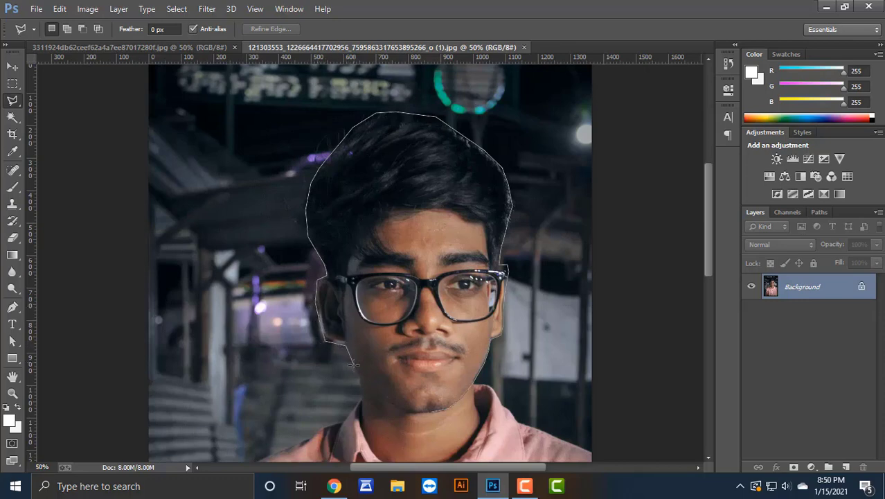
{"action": "left_click", "coordinate": [354, 374]}
{"action": "left_click", "coordinate": [379, 400]}
{"action": "double_click", "coordinate": [433, 411]}
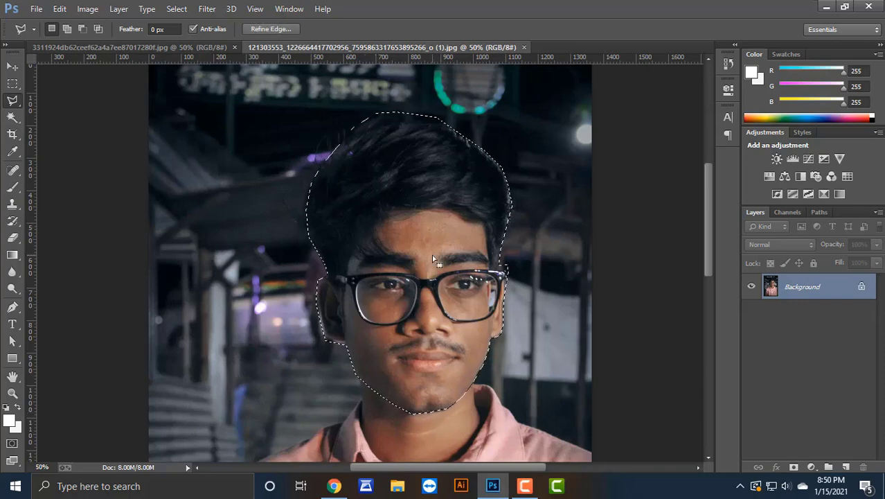
{"action": "key", "text": "ctrl+minus"}
{"action": "key", "text": "ctrl+minus"}
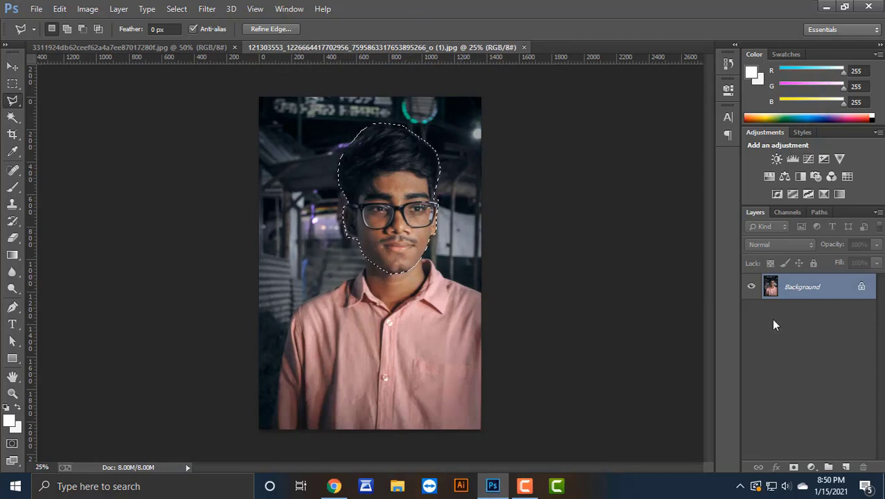
- Copy the selected head to Layer 1 and apply a Threshold of about 66
{"action": "key", "text": "ctrl+j"}
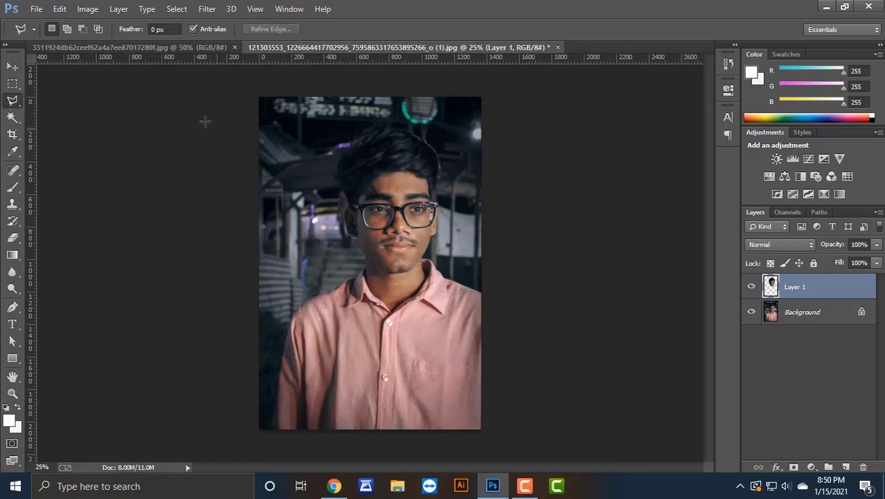
{"action": "left_click", "coordinate": [88, 8]}
{"action": "mouse_move", "coordinate": [106, 42]}
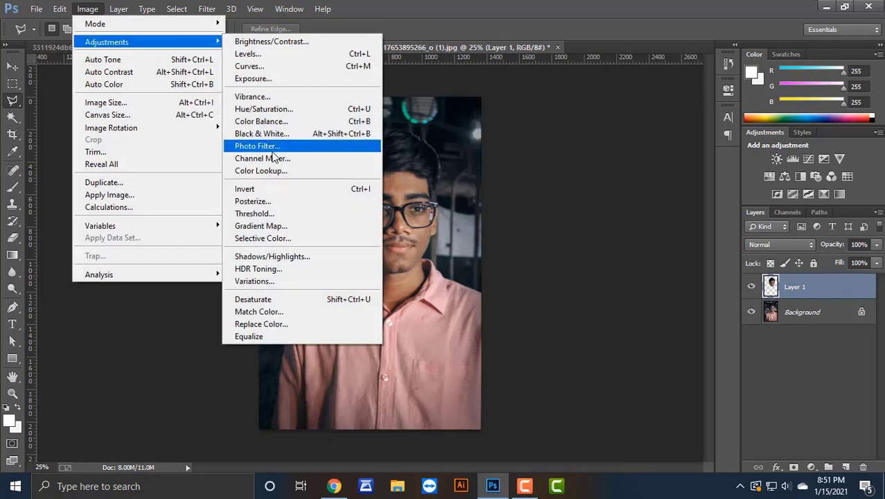
{"action": "left_click", "coordinate": [276, 213]}
{"action": "left_click_drag", "start_coordinate": [663, 230], "coordinate": [624, 228]}
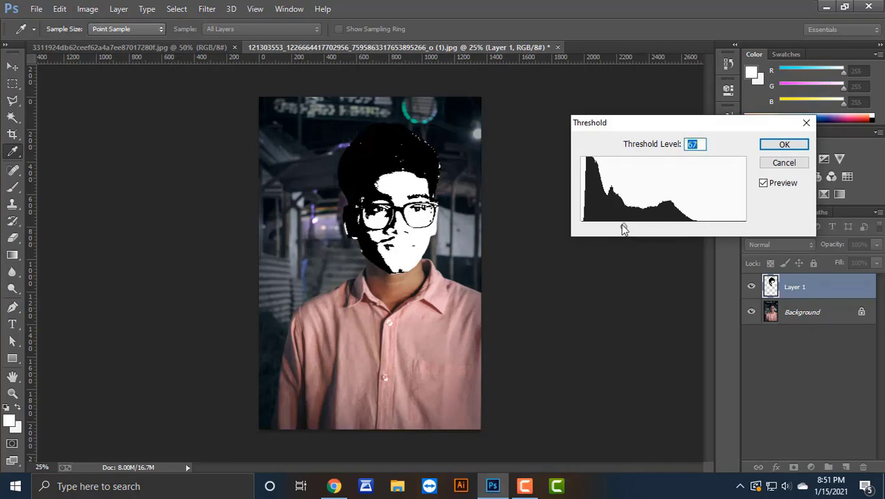
{"action": "left_click_drag", "start_coordinate": [680, 125], "coordinate": [620, 119]}
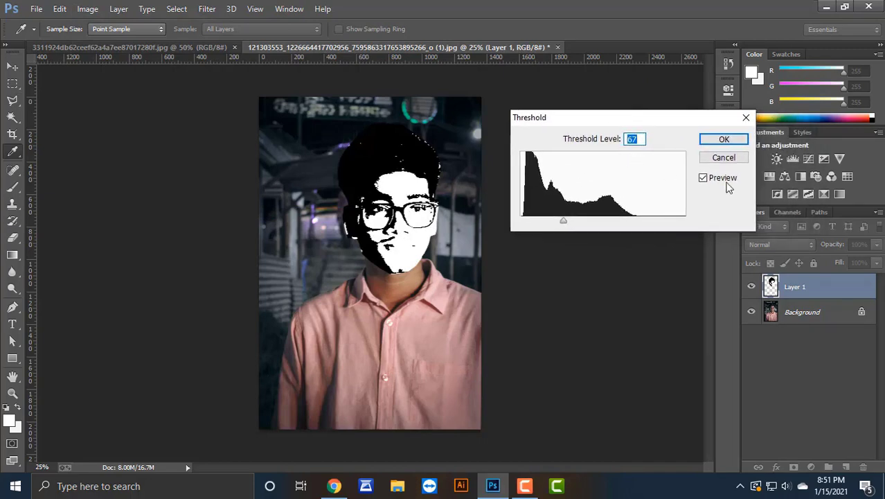
{"action": "left_click", "coordinate": [703, 178]}
{"action": "left_click_drag", "start_coordinate": [563, 225], "coordinate": [565, 225]}
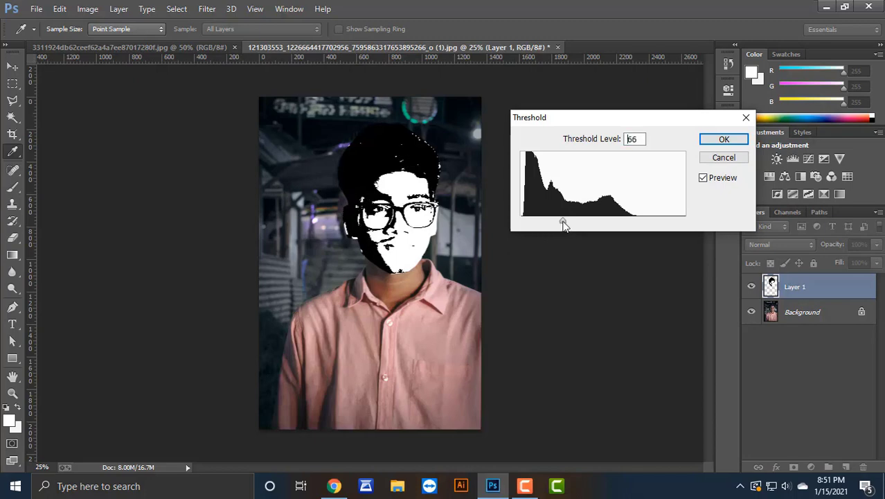
{"action": "left_click", "coordinate": [723, 139]}
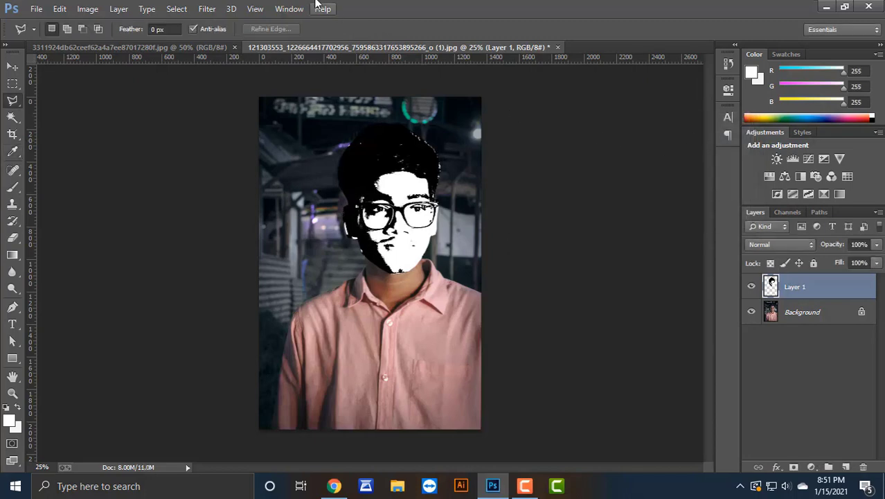
- Make a Color Range selection on the head stencil, sampling the hair and face
{"action": "left_click", "coordinate": [181, 9]}
{"action": "left_click", "coordinate": [198, 133]}
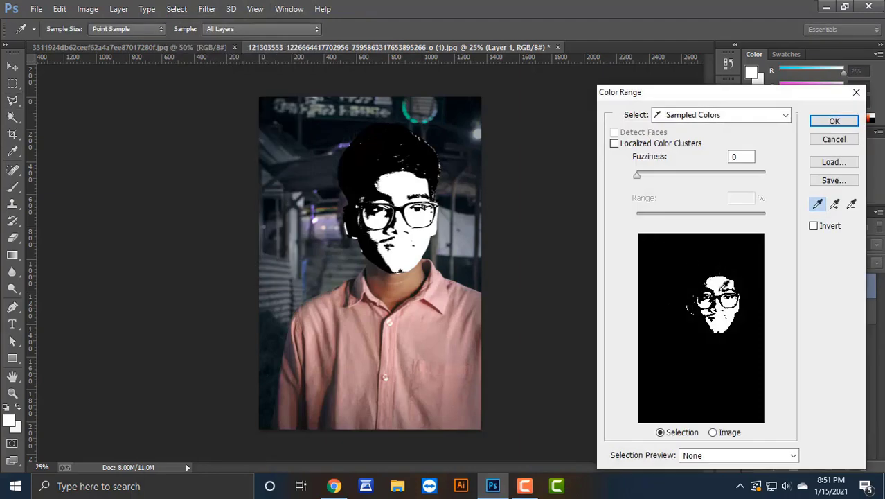
{"action": "left_click", "coordinate": [390, 163]}
{"action": "left_click", "coordinate": [395, 222]}
{"action": "left_click", "coordinate": [834, 121]}
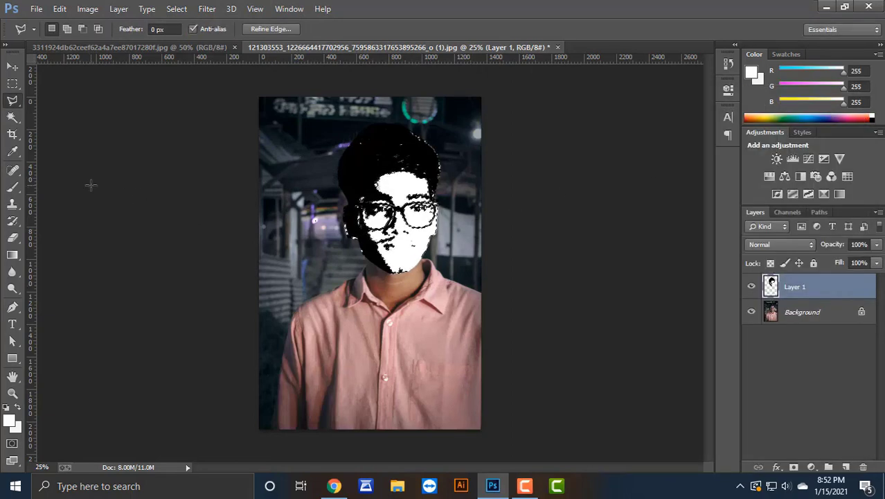
{"action": "left_click", "coordinate": [36, 8]}
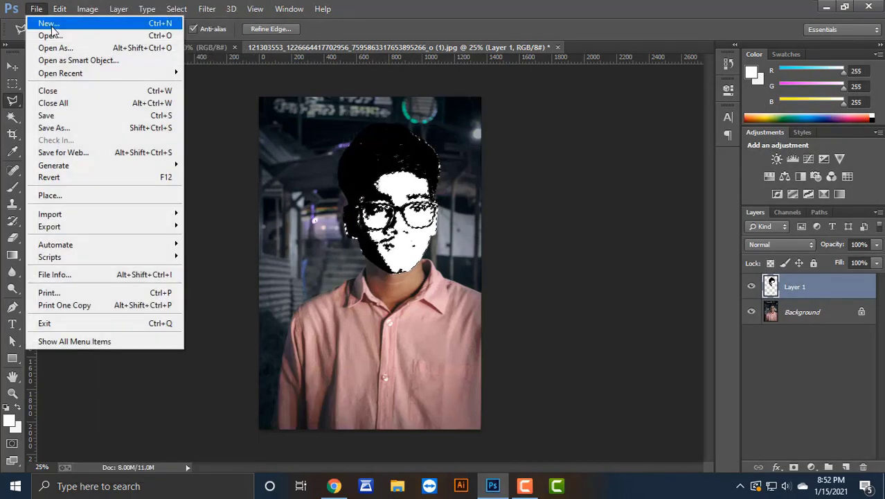
- Create a white 1920 × 1080 px document, Untitled-1, and dock it as a tab
{"action": "left_click", "coordinate": [51, 29]}
{"action": "left_click", "coordinate": [340, 189]}
{"action": "key", "text": "BackSpace"}
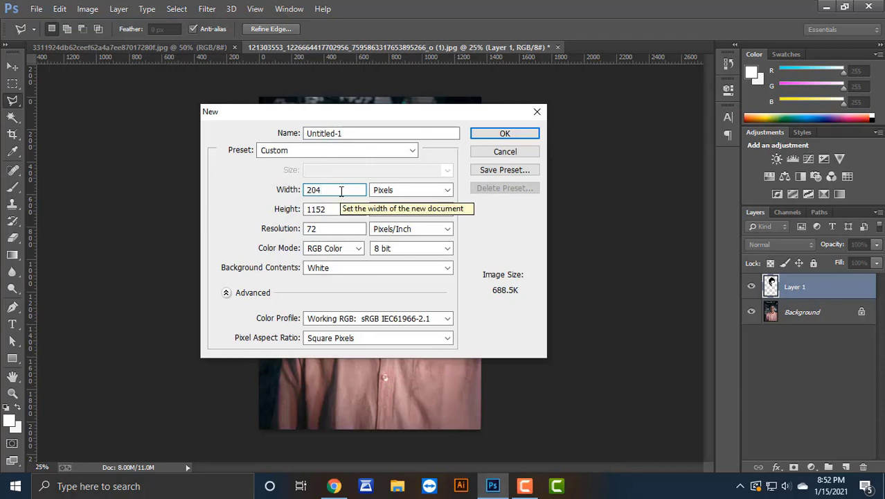
{"action": "key", "text": "BackSpace"}
{"action": "key", "text": "BackSpace"}
{"action": "key", "text": "BackSpace"}
{"action": "type", "text": "1920"}
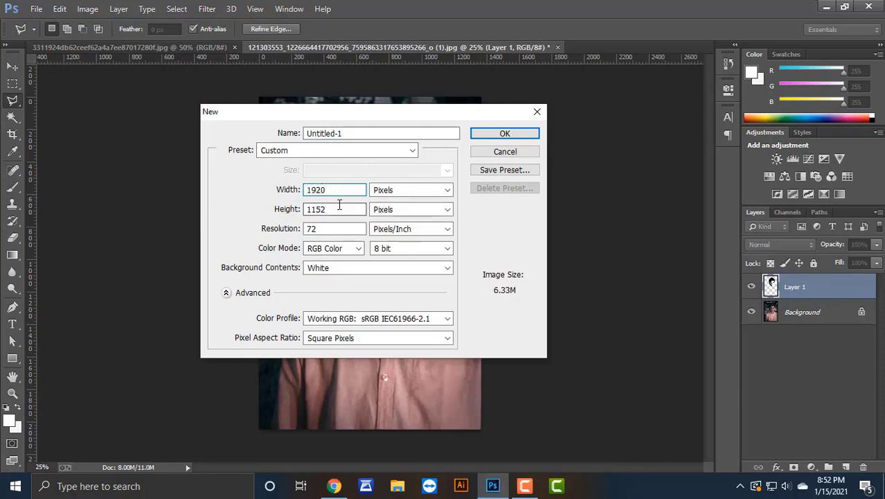
{"action": "left_click", "coordinate": [339, 210]}
{"action": "key", "text": "BackSpace"}
{"action": "key", "text": "BackSpace"}
{"action": "key", "text": "BackSpace"}
{"action": "type", "text": "1080"}
{"action": "left_click", "coordinate": [491, 133]}
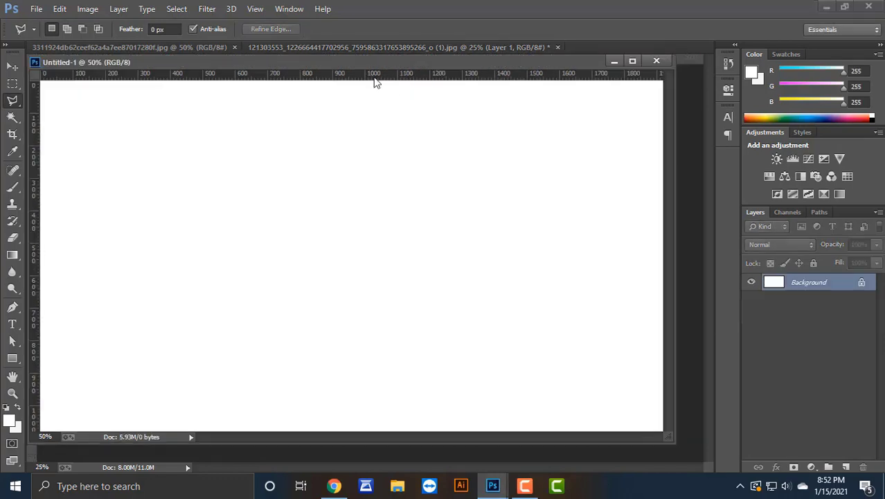
{"action": "left_click_drag", "start_coordinate": [374, 62], "coordinate": [525, 47]}
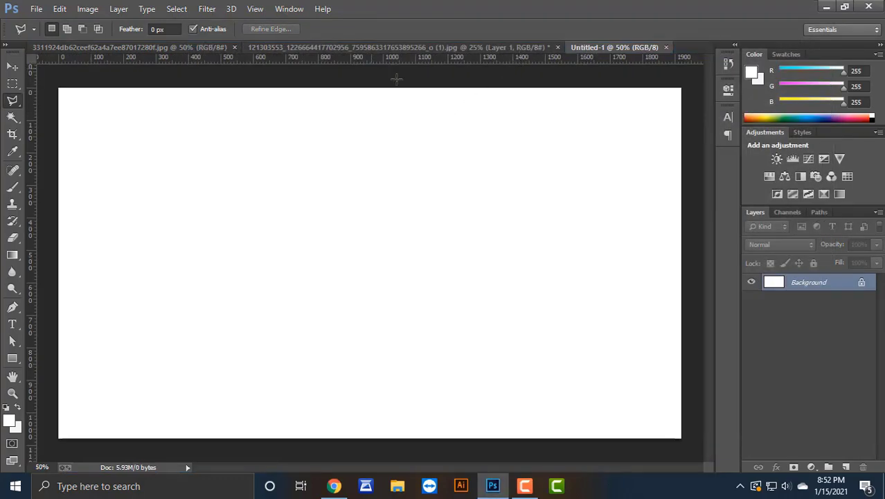
- Add a Gradient Fill layer using the black-to-white gradient preset
{"action": "left_click", "coordinate": [11, 67]}
{"action": "left_click", "coordinate": [811, 467]}
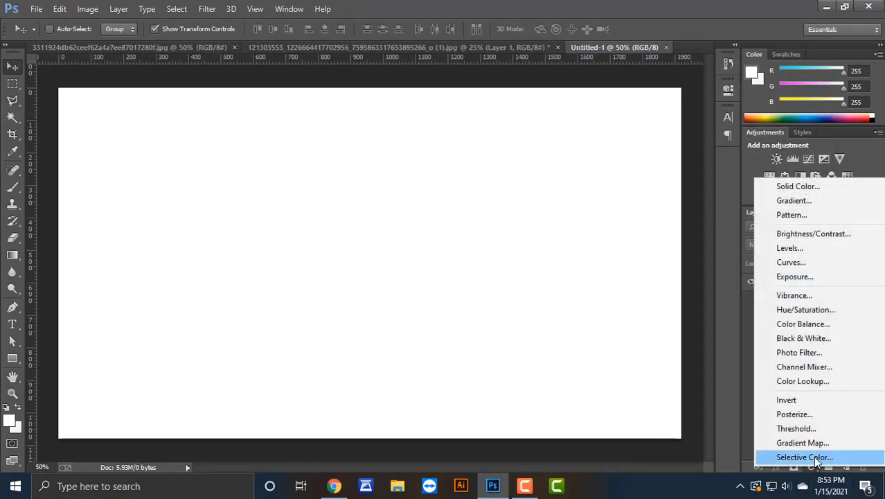
{"action": "left_click", "coordinate": [794, 200]}
{"action": "left_click", "coordinate": [635, 182]}
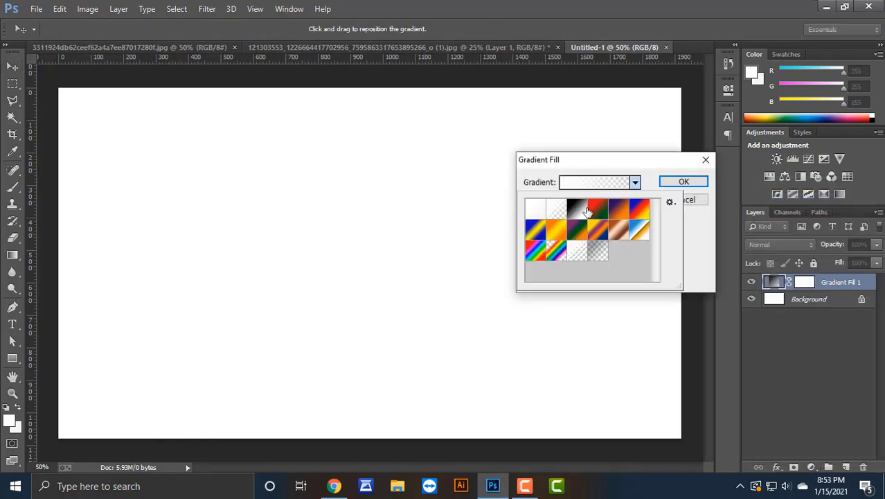
{"action": "left_click", "coordinate": [586, 210]}
{"action": "left_click", "coordinate": [696, 262]}
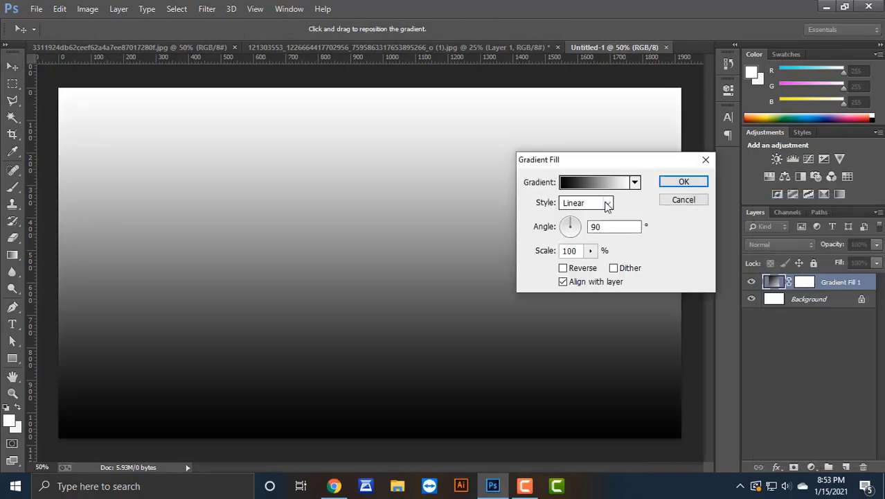
- Make the gradient Radial and Reversed, raise its Scale, and confirm the fill
{"action": "left_click", "coordinate": [607, 203]}
{"action": "left_click", "coordinate": [587, 216]}
{"action": "left_click", "coordinate": [563, 268]}
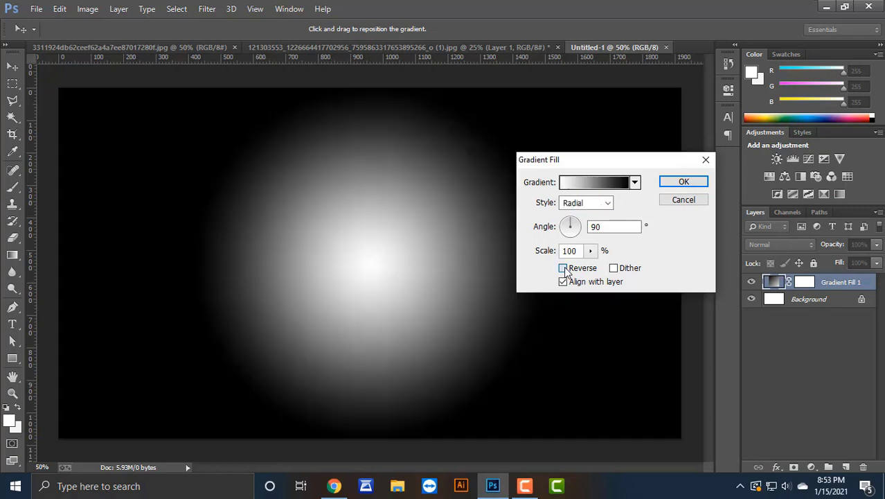
{"action": "key", "text": "BackSpace"}
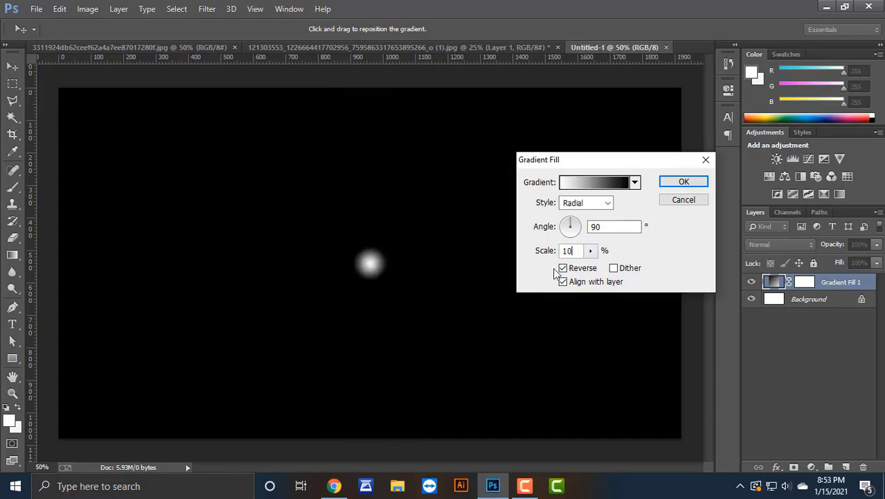
{"action": "key", "text": "BackSpace"}
{"action": "key", "text": "BackSpace"}
{"action": "type", "text": "00"}
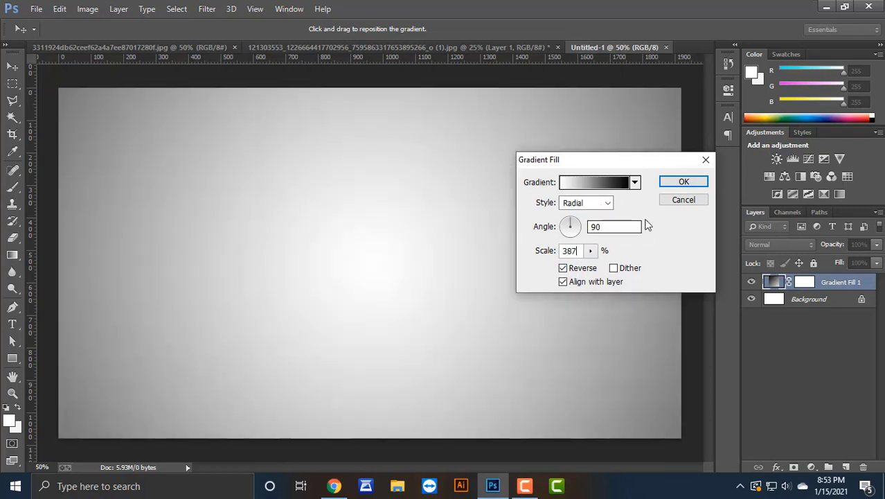
{"action": "left_click", "coordinate": [682, 182]}
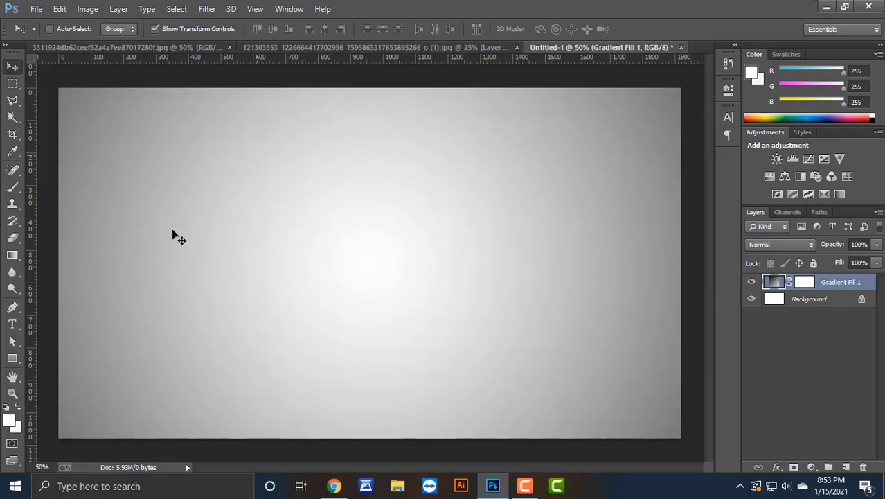
{"action": "left_click", "coordinate": [154, 48]}
- Bring Layer 1's head stencil into Untitled-1 and transform it to about 61%, centred
{"action": "left_click", "coordinate": [312, 47]}
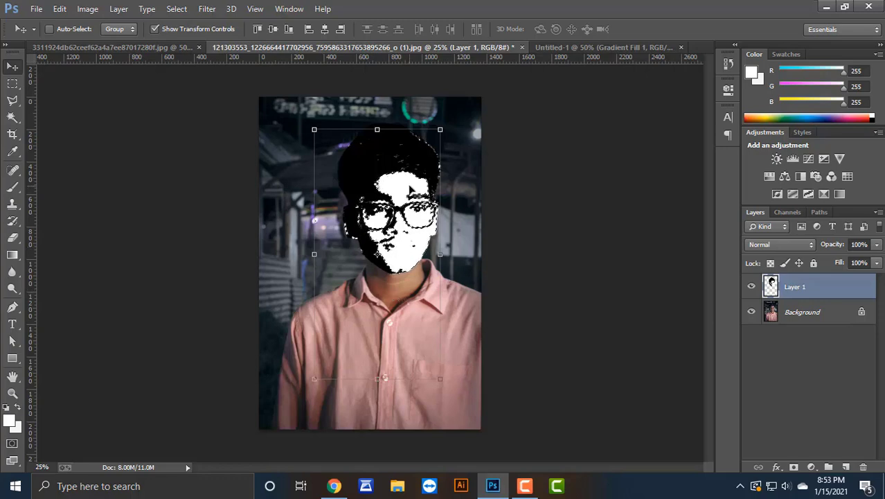
{"action": "mouse_move", "coordinate": [404, 261]}
{"action": "left_mouse_down"}
{"action": "mouse_move", "coordinate": [498, 92]}
{"action": "mouse_move", "coordinate": [366, 252]}
{"action": "left_mouse_up"}
{"action": "left_click_drag", "start_coordinate": [386, 352], "coordinate": [411, 300]}
{"action": "key", "text": "ctrl+t"}
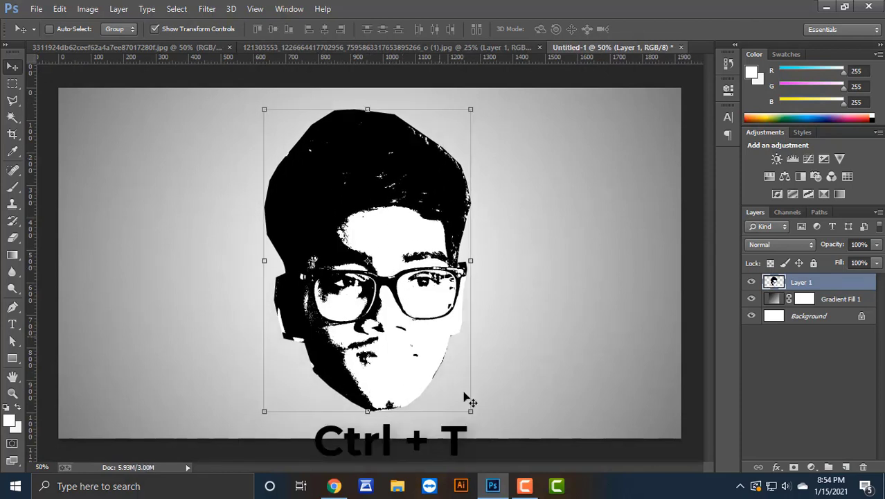
{"action": "left_click", "coordinate": [458, 412]}
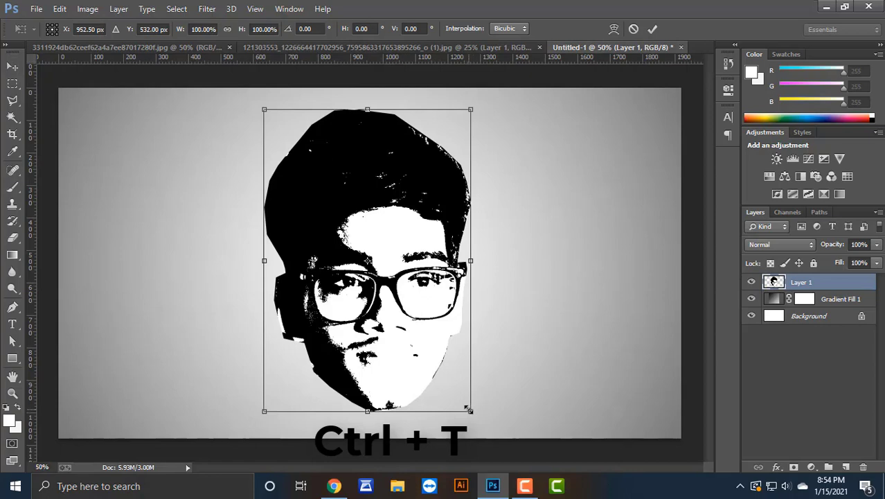
{"action": "left_click_drag", "start_coordinate": [468, 409], "coordinate": [440, 296]}
{"action": "left_click_drag", "start_coordinate": [384, 230], "coordinate": [416, 255]}
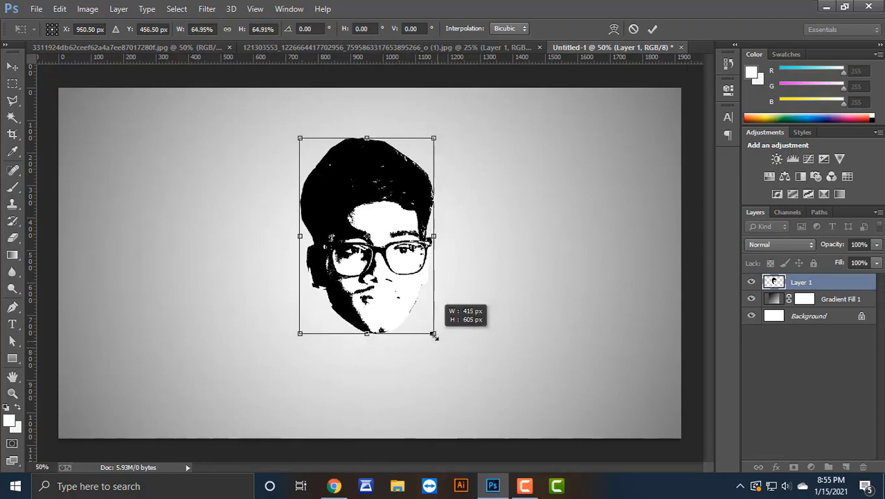
{"action": "left_click_drag", "start_coordinate": [444, 352], "coordinate": [440, 341]}
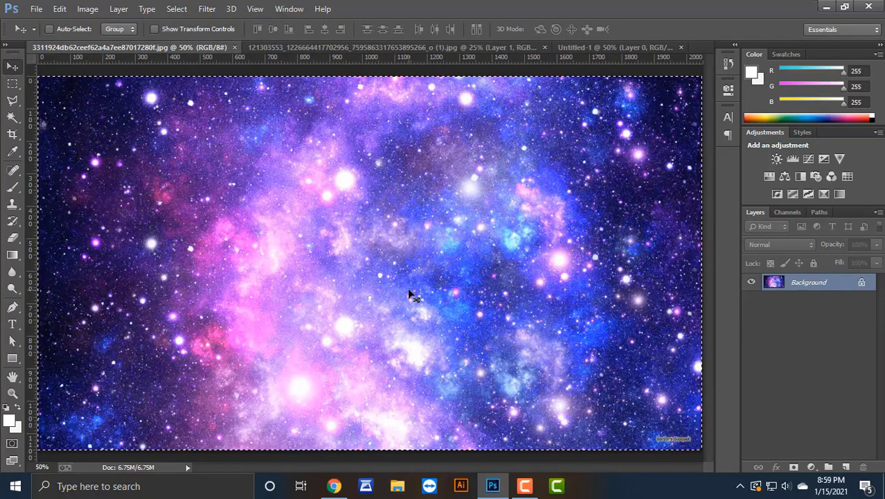
- Drag the galaxy image into Untitled-1 as Layer 2 and move it to the top
{"action": "left_click_drag", "start_coordinate": [409, 294], "coordinate": [450, 263]}
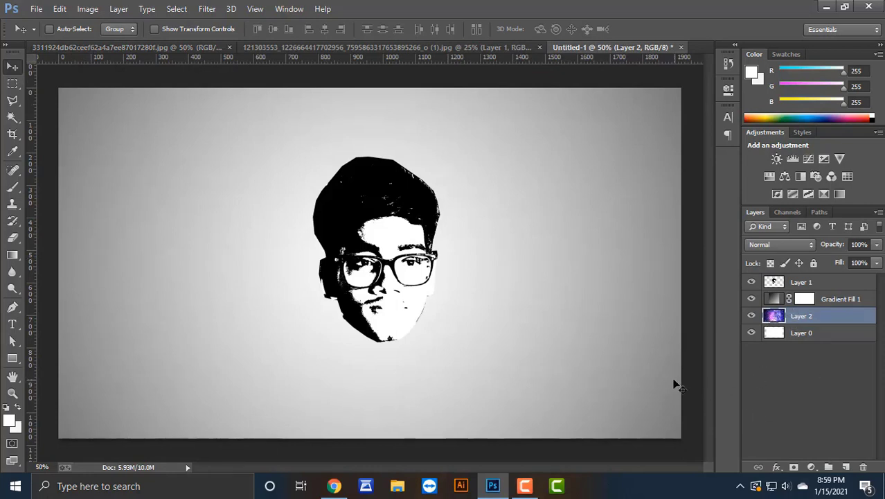
{"action": "double_click", "coordinate": [820, 320]}
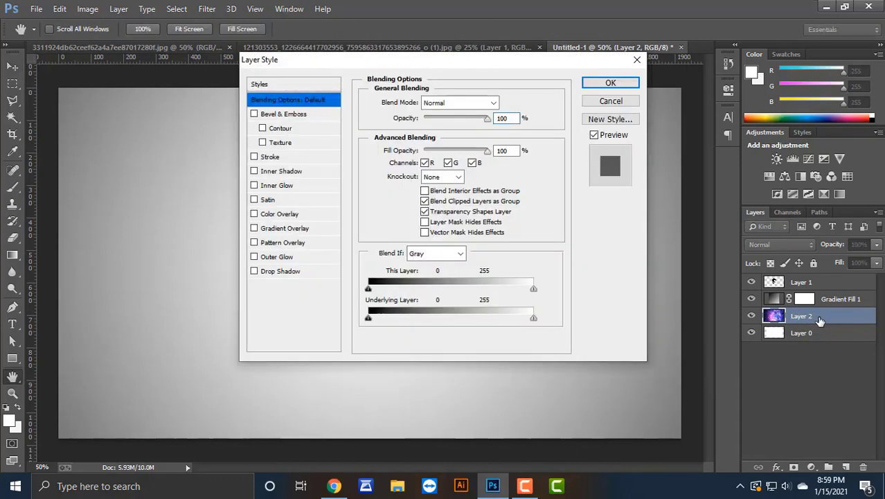
{"action": "left_click", "coordinate": [635, 61]}
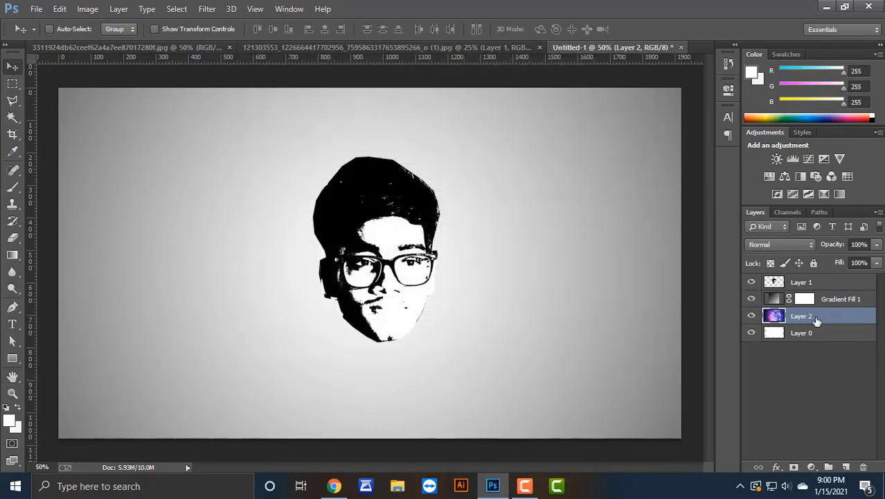
{"action": "left_click_drag", "start_coordinate": [817, 320], "coordinate": [811, 284]}
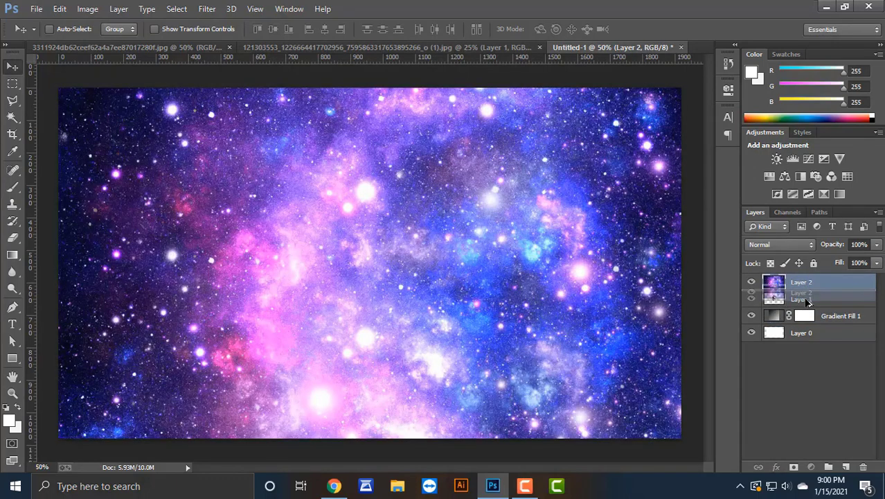
{"action": "left_click_drag", "start_coordinate": [804, 283], "coordinate": [807, 302]}
{"action": "key", "text": "Delete"}
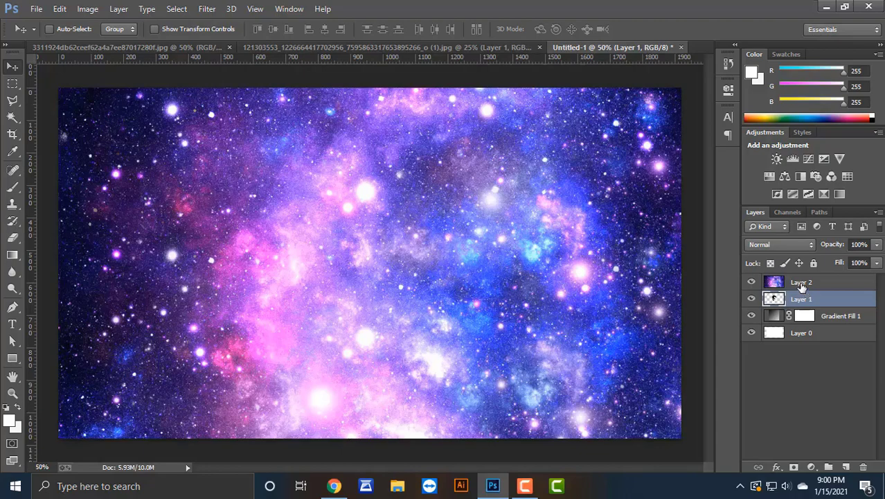
- Clip the galaxy layer to the face stencil, set Screen blending, and nudge it
{"action": "right_click", "coordinate": [802, 283]}
{"action": "left_click", "coordinate": [603, 230]}
{"action": "key", "text": "alt+shift+s"}
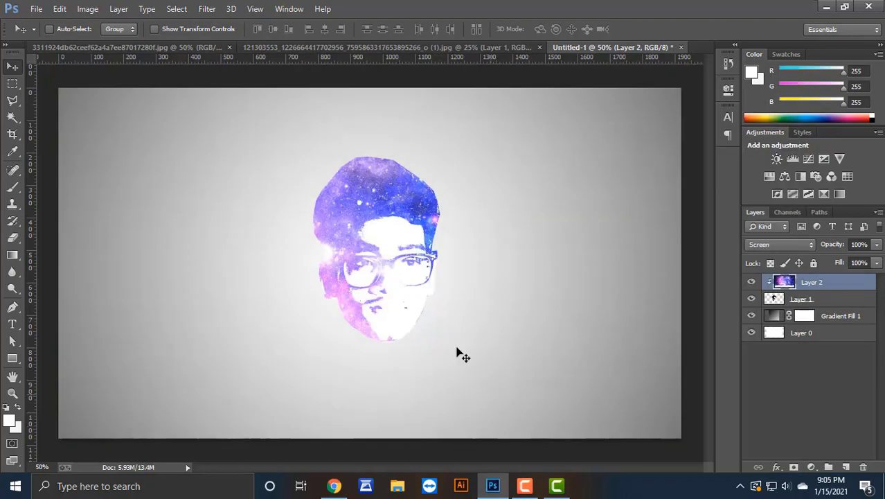
{"action": "left_click_drag", "start_coordinate": [416, 256], "coordinate": [405, 240]}
- Free Transform the galaxy to about 72% × 59% and position it over the head
{"action": "key", "text": "ctrl+t"}
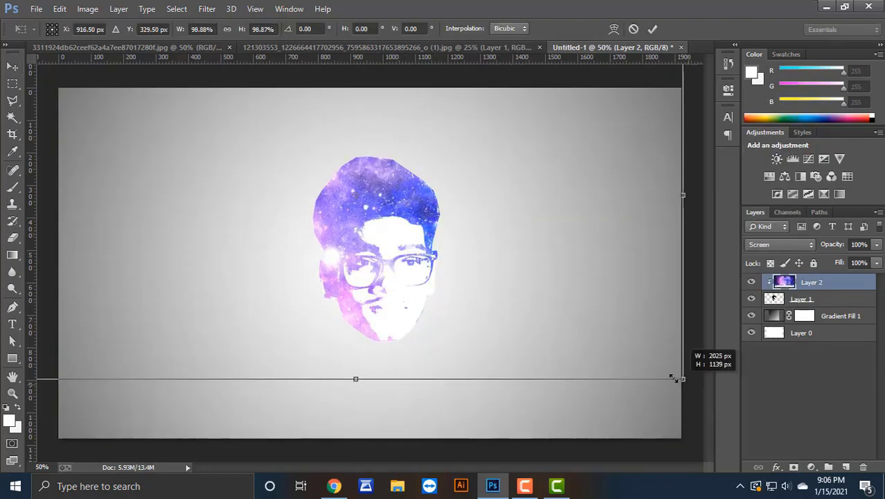
{"action": "left_click_drag", "start_coordinate": [686, 388], "coordinate": [606, 336]}
{"action": "left_click_drag", "start_coordinate": [244, 286], "coordinate": [282, 386]}
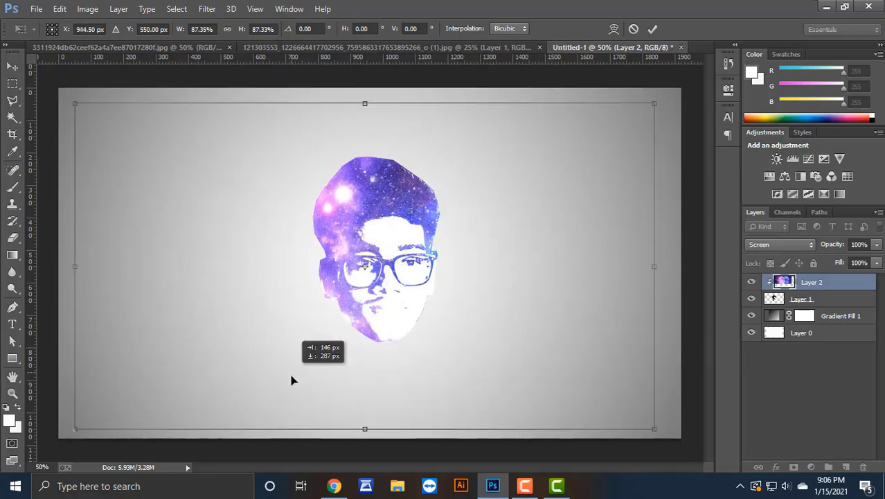
{"action": "left_click_drag", "start_coordinate": [75, 429], "coordinate": [178, 352]}
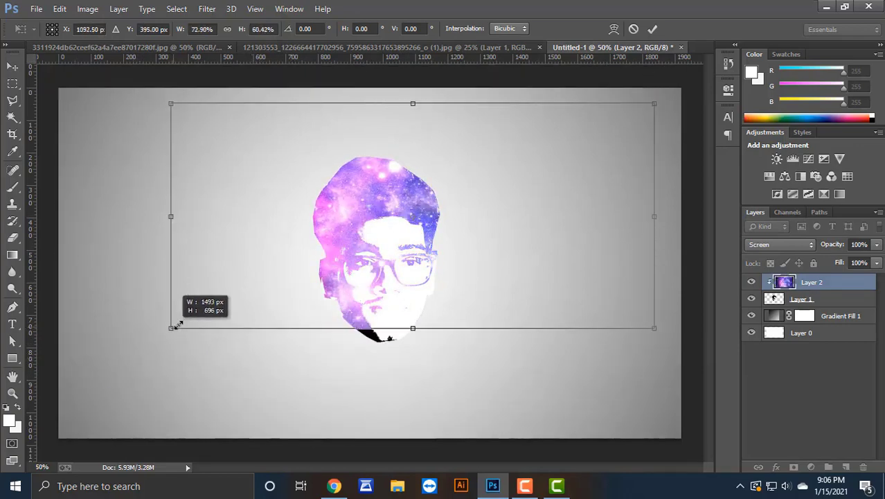
{"action": "left_click_drag", "start_coordinate": [375, 316], "coordinate": [348, 343]}
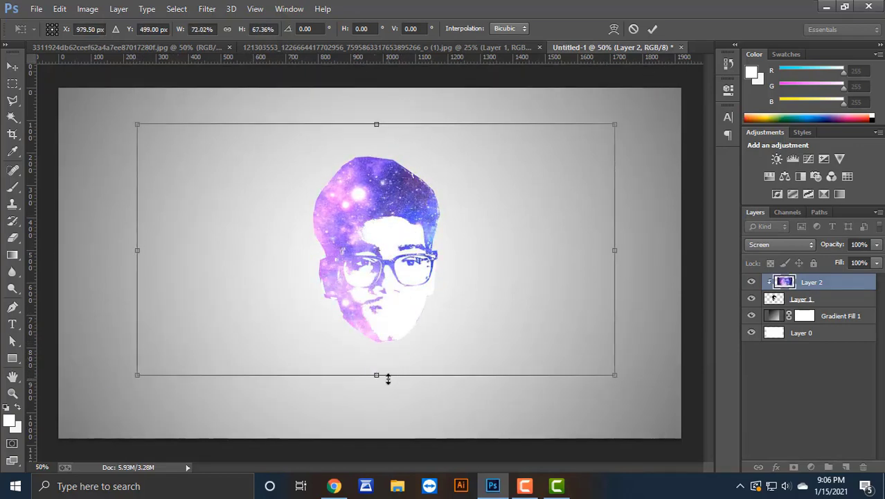
{"action": "left_click_drag", "start_coordinate": [387, 378], "coordinate": [388, 342]}
{"action": "mouse_move", "coordinate": [388, 131]}
{"action": "left_mouse_down"}
{"action": "mouse_move", "coordinate": [377, 145]}
{"action": "mouse_move", "coordinate": [340, 142]}
{"action": "mouse_move", "coordinate": [360, 134]}
{"action": "mouse_move", "coordinate": [415, 141]}
{"action": "left_mouse_up"}
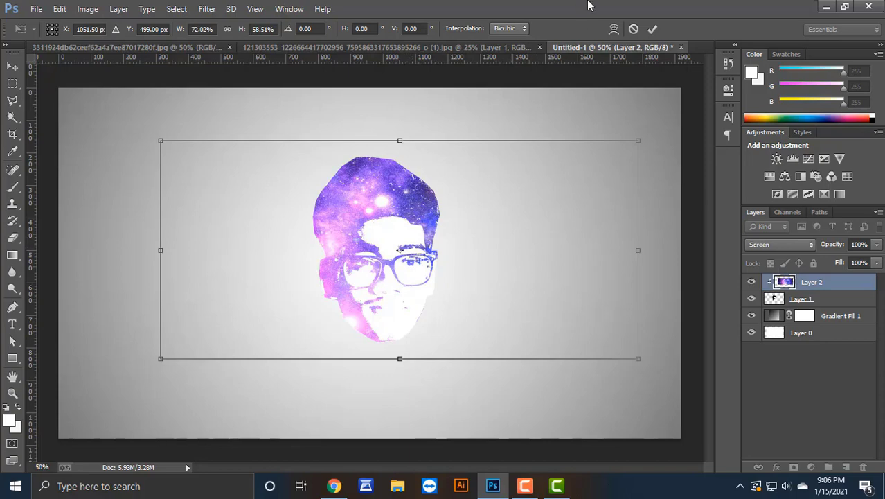
{"action": "left_click", "coordinate": [651, 29]}
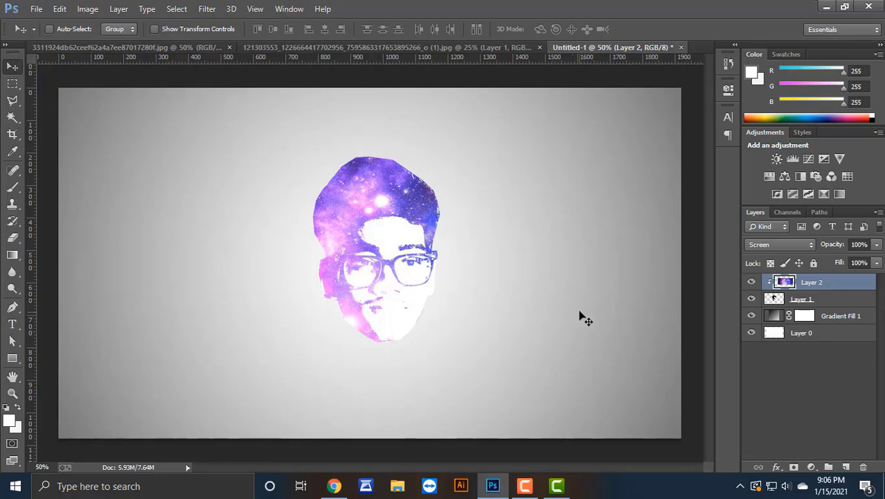
- Give Layer 1 an Inner Bevel & Emboss with 1000% depth and 0 px size, then reselect Layer 2
{"action": "left_click", "coordinate": [804, 303]}
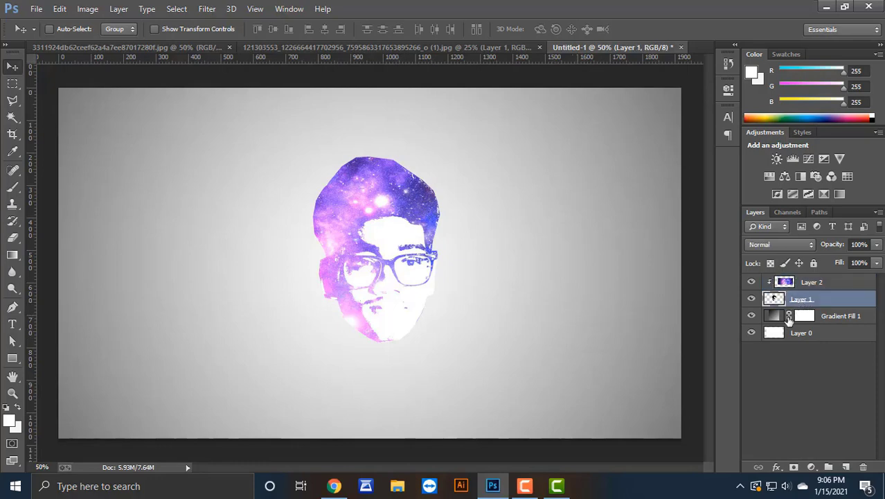
{"action": "left_click", "coordinate": [777, 467]}
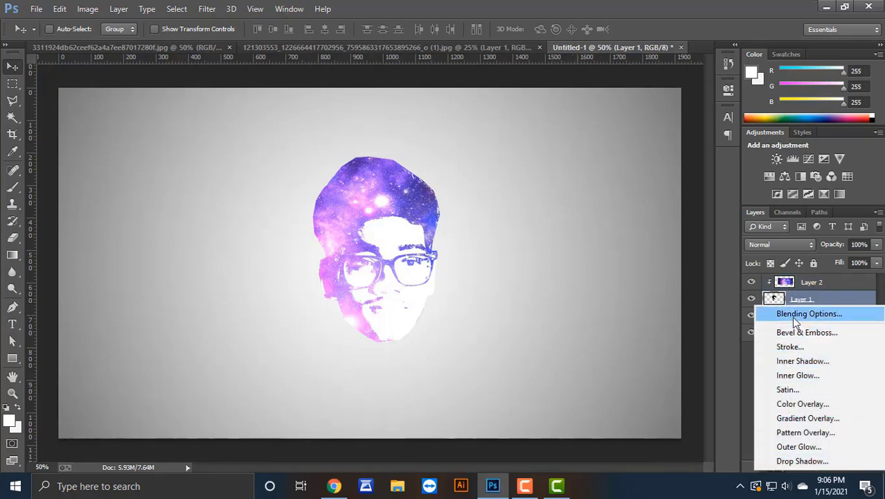
{"action": "left_click", "coordinate": [804, 313]}
{"action": "left_click_drag", "start_coordinate": [502, 69], "coordinate": [701, 130]}
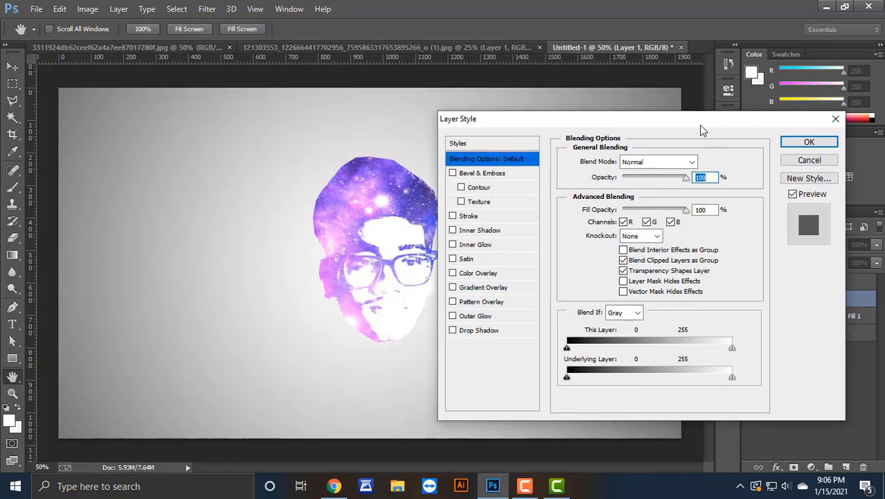
{"action": "left_click", "coordinate": [503, 174]}
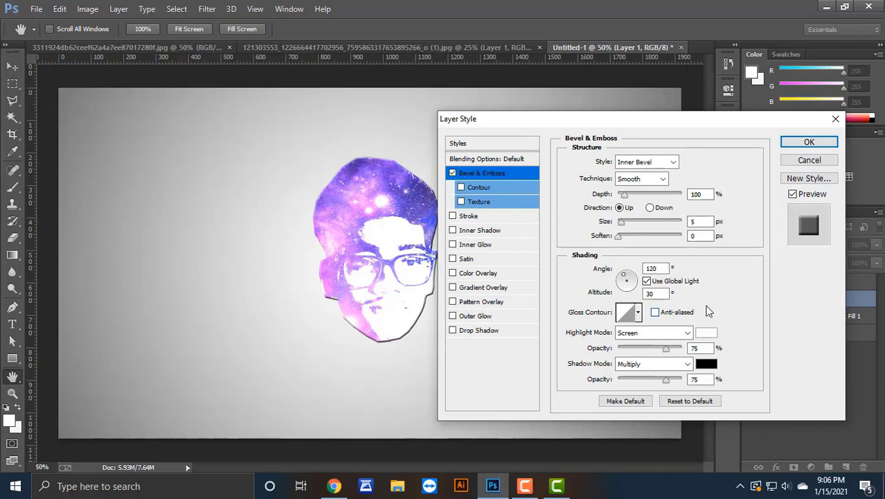
{"action": "left_click_drag", "start_coordinate": [623, 194], "coordinate": [689, 203]}
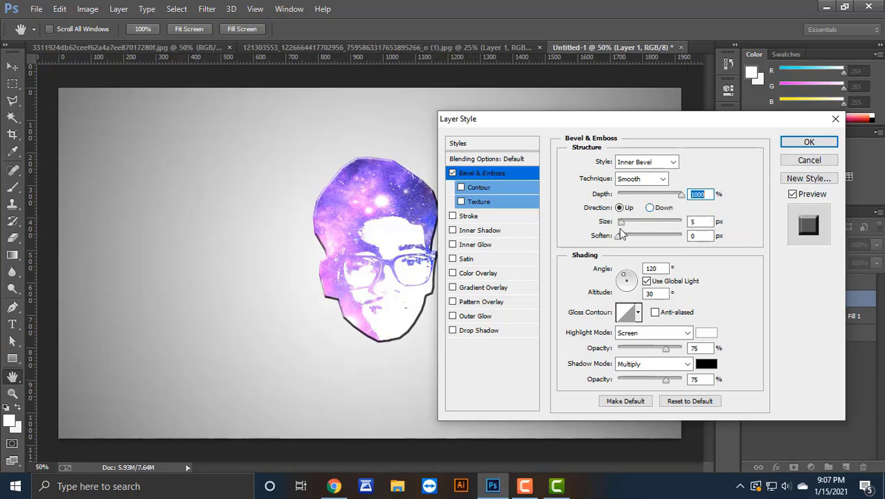
{"action": "left_click_drag", "start_coordinate": [621, 224], "coordinate": [614, 225]}
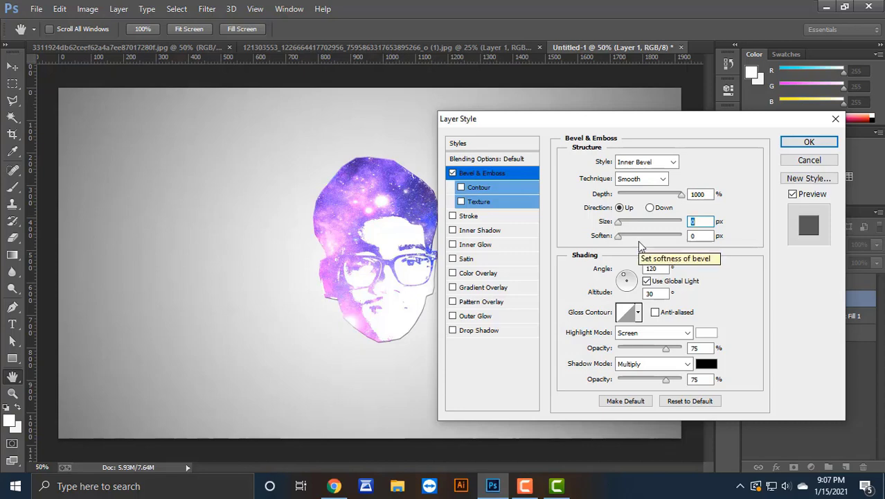
{"action": "left_click", "coordinate": [805, 146]}
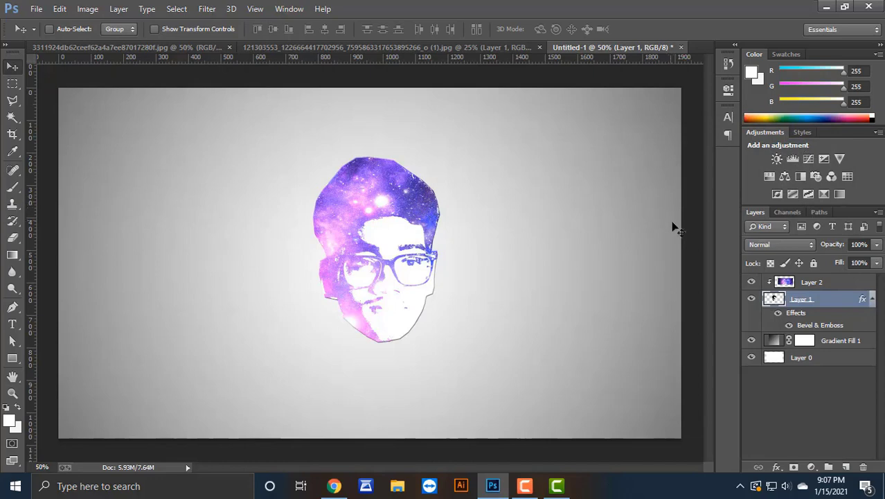
{"action": "left_click", "coordinate": [872, 299]}
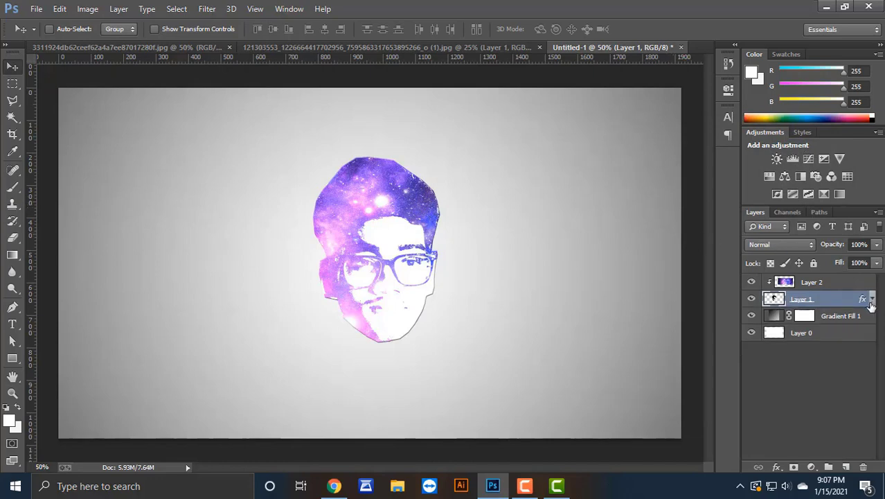
{"action": "left_click", "coordinate": [828, 283]}
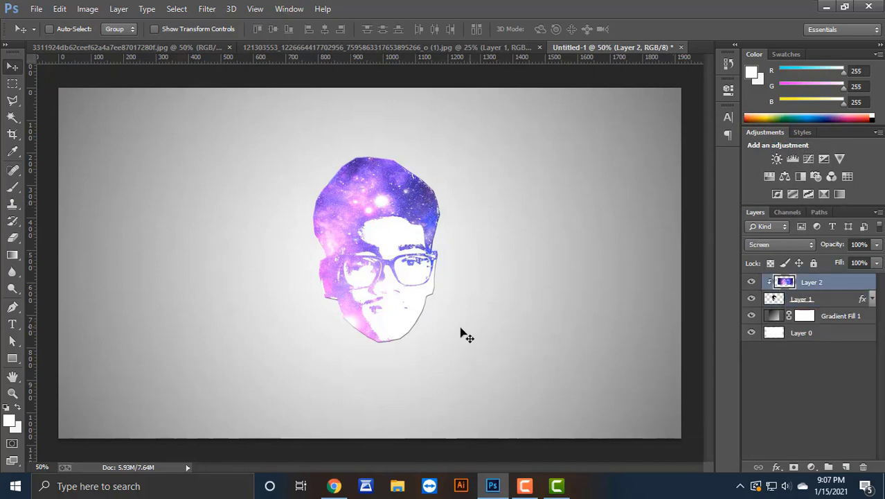
- Switch to the Horizontal Type tool and try Gabriola as the font
{"action": "left_click", "coordinate": [10, 325]}
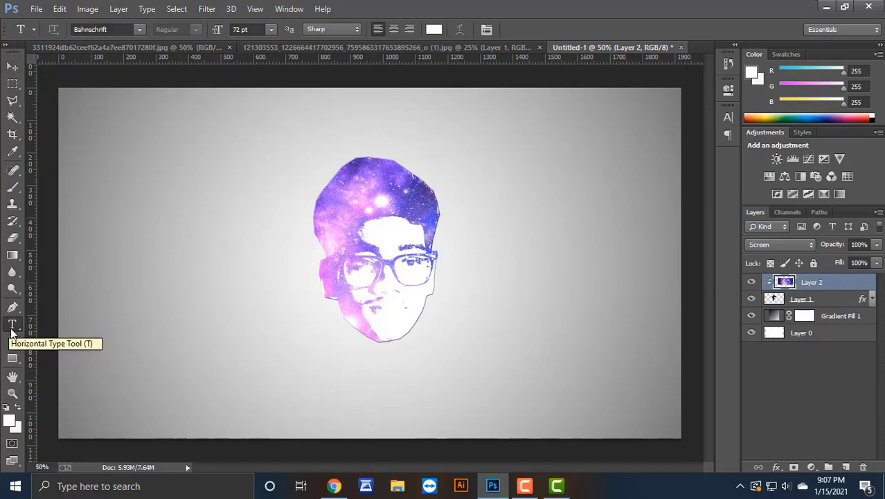
{"action": "left_click_drag", "start_coordinate": [11, 329], "coordinate": [55, 327]}
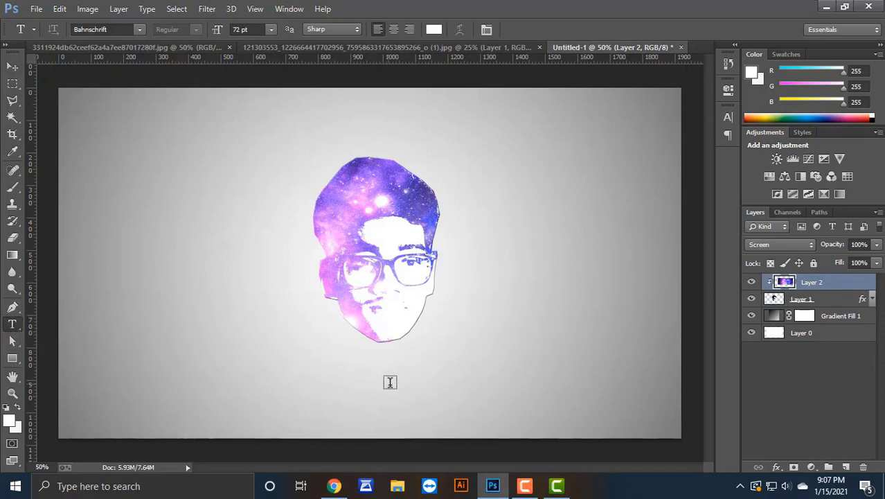
{"action": "left_click", "coordinate": [139, 30]}
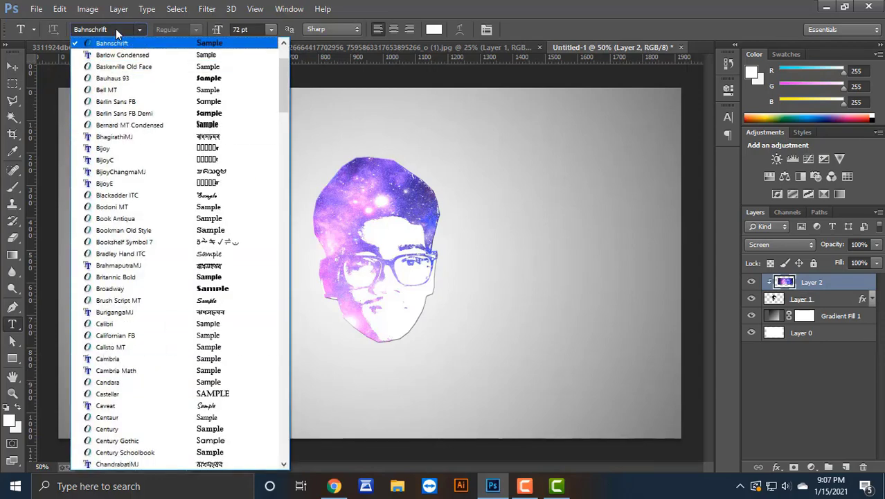
{"action": "left_click", "coordinate": [117, 31]}
{"action": "type", "text": "Gabriola"}
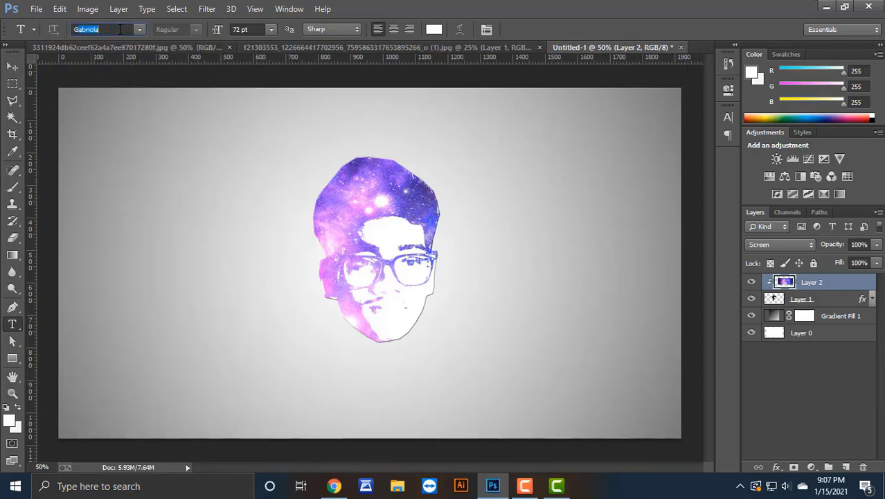
- Choose Bell MT from the font list and start a text box below the face
{"action": "left_click", "coordinate": [138, 30]}
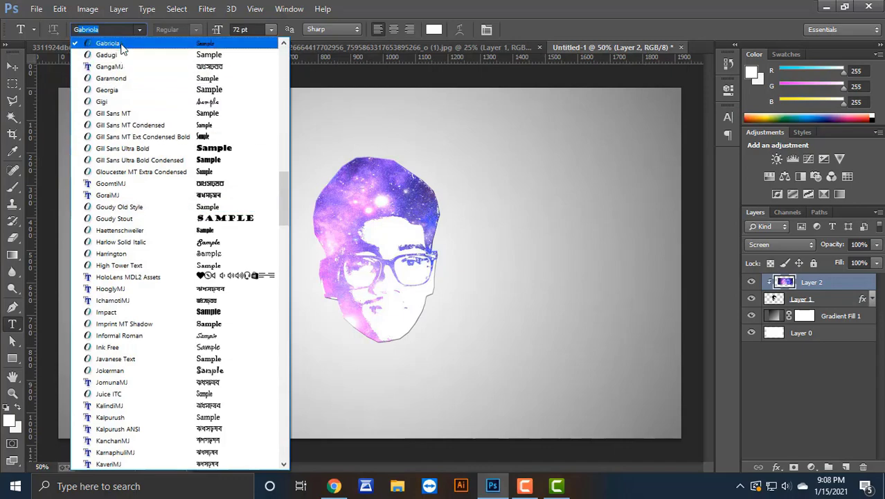
{"action": "scroll", "coordinate": [133, 117], "scroll_direction": "up", "scroll_amount": 5}
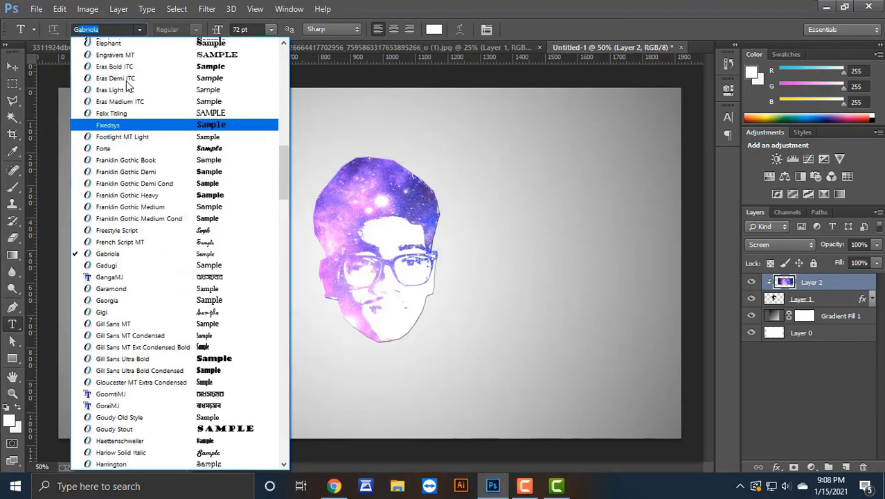
{"action": "scroll", "coordinate": [133, 110], "scroll_direction": "up", "scroll_amount": 15}
{"action": "scroll", "coordinate": [133, 104], "scroll_direction": "up", "scroll_amount": 10}
{"action": "left_click", "coordinate": [135, 171]}
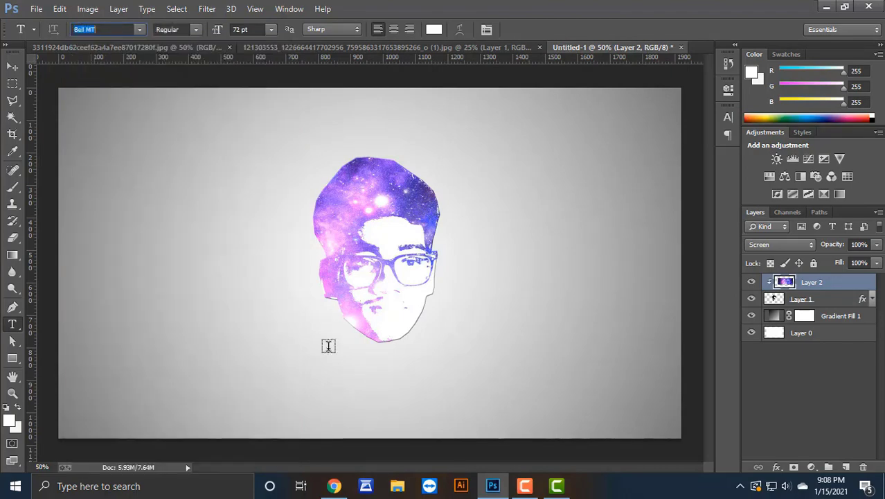
{"action": "left_click", "coordinate": [323, 377]}
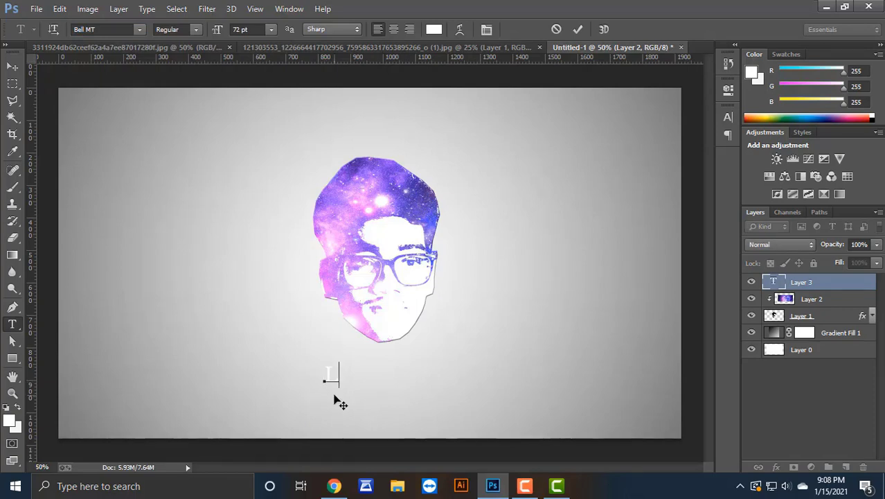
- Set the text colour to black (000000) in the Character settings
{"action": "left_click", "coordinate": [727, 118]}
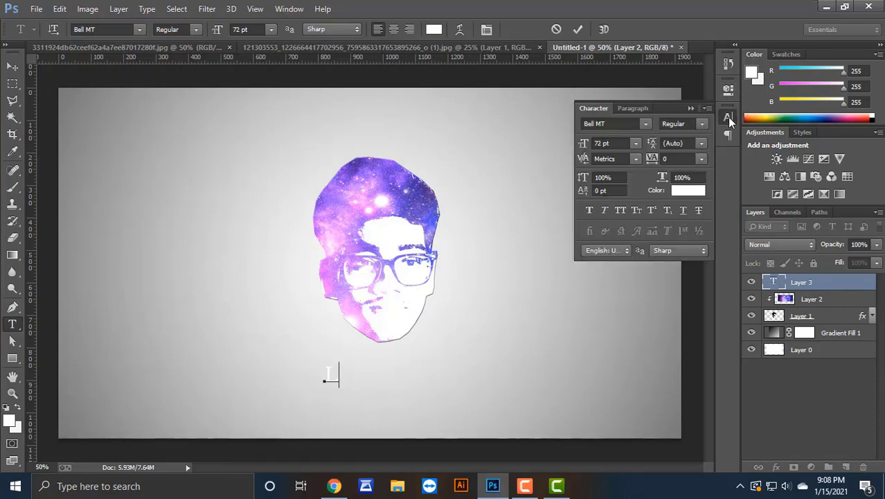
{"action": "left_click", "coordinate": [681, 191]}
{"action": "type", "text": "000000"}
{"action": "key", "text": "Return"}
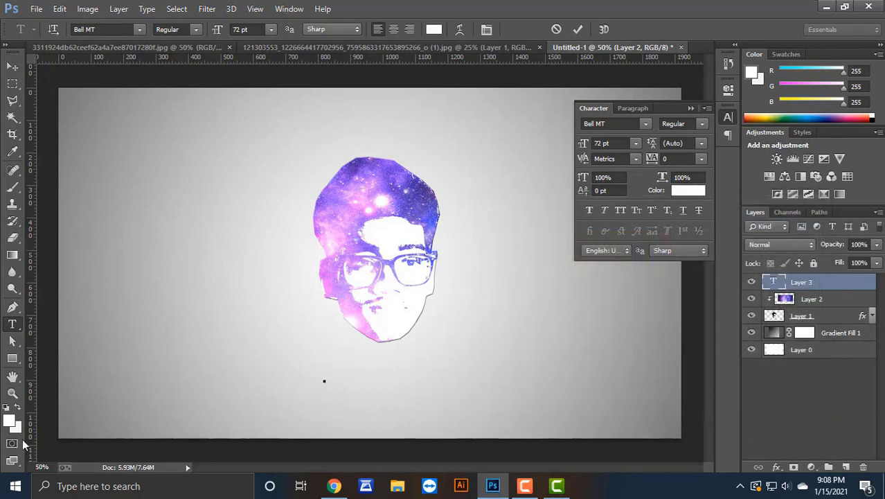
{"action": "left_click", "coordinate": [688, 190]}
{"action": "type", "text": "000000"}
{"action": "left_click", "coordinate": [776, 220]}
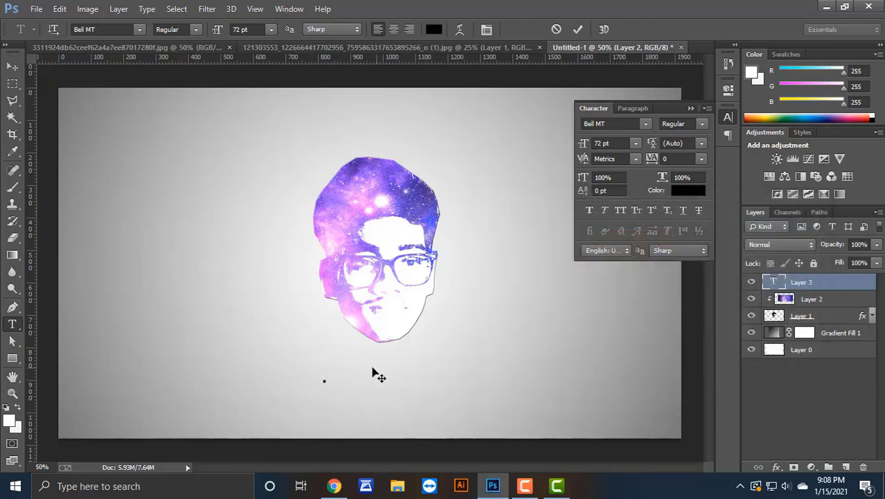
- Set the foreground colour to 000000 and type LOGO DESIGN below the face
{"action": "left_click", "coordinate": [10, 420]}
{"action": "type", "text": "000000"}
{"action": "left_click", "coordinate": [782, 220]}
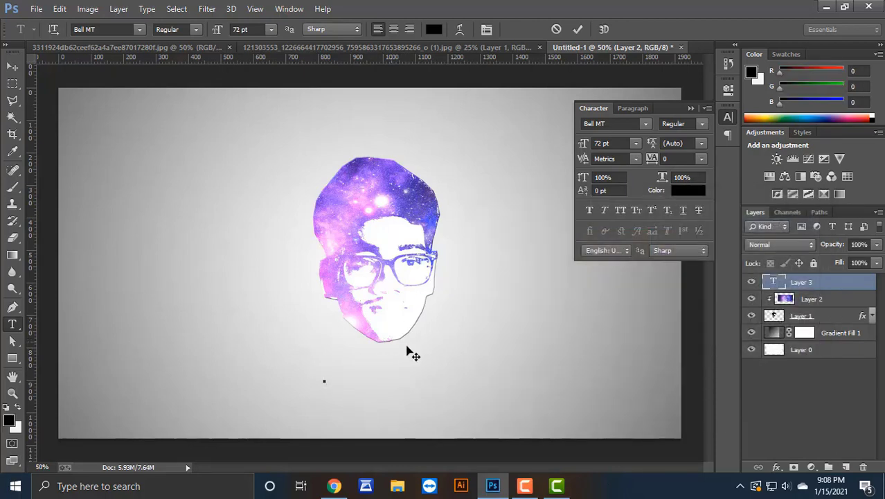
{"action": "type", "text": "LOGO"}
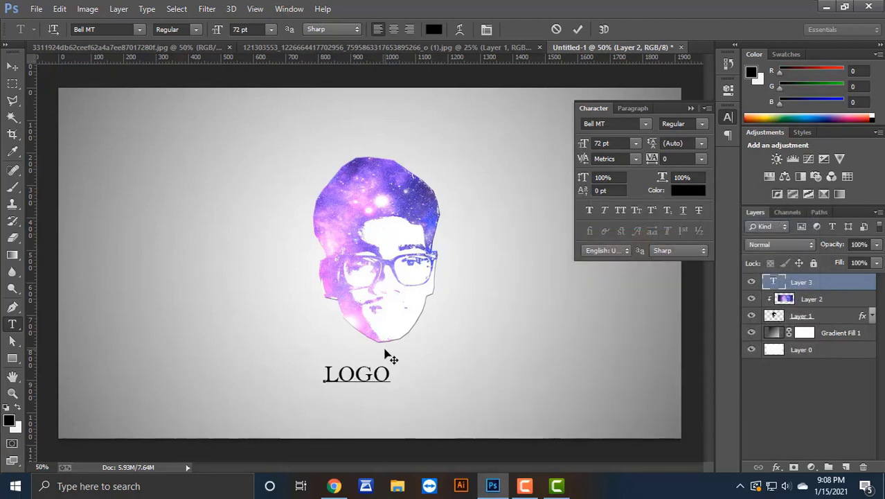
{"action": "type", "text": " DESIGN"}
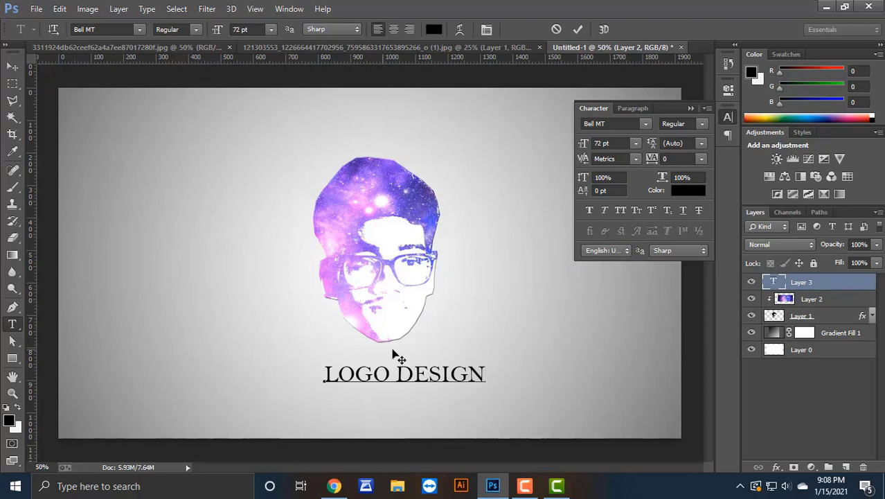
{"action": "left_click", "coordinate": [300, 10]}
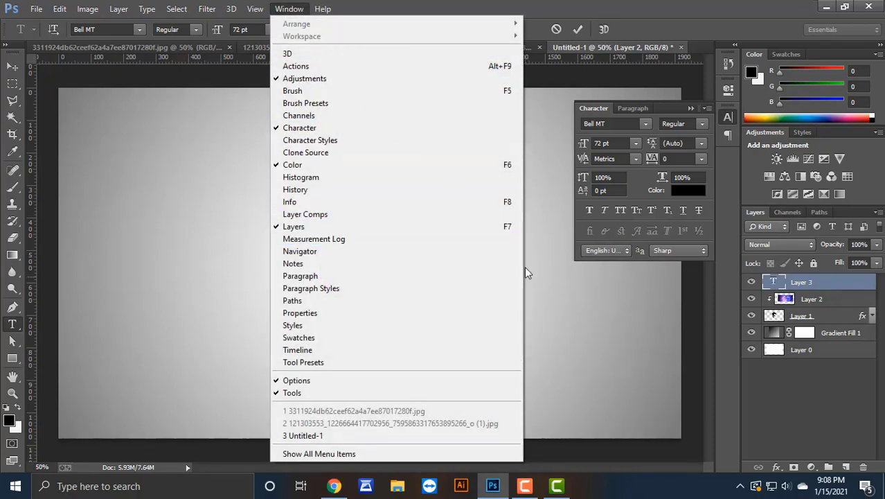
- Set LOGO DESIGN to 30 pt, move it lower and left, and commit the text
{"action": "left_click", "coordinate": [635, 143]}
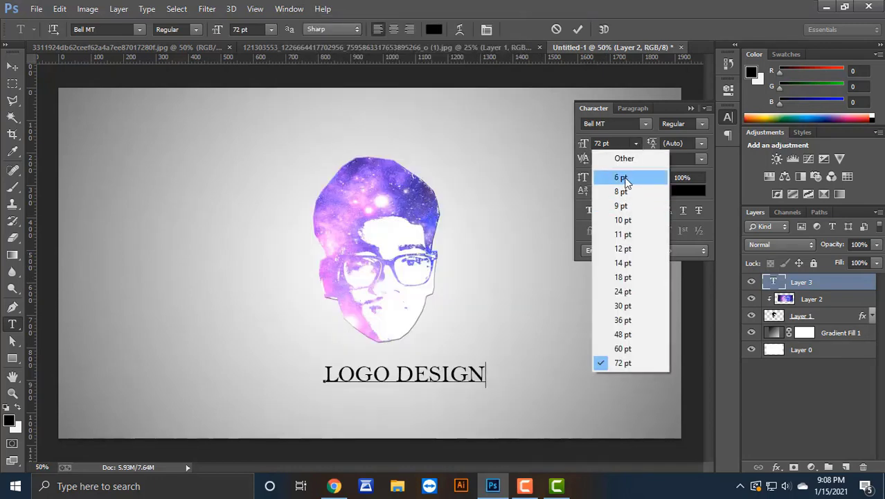
{"action": "left_click", "coordinate": [622, 306]}
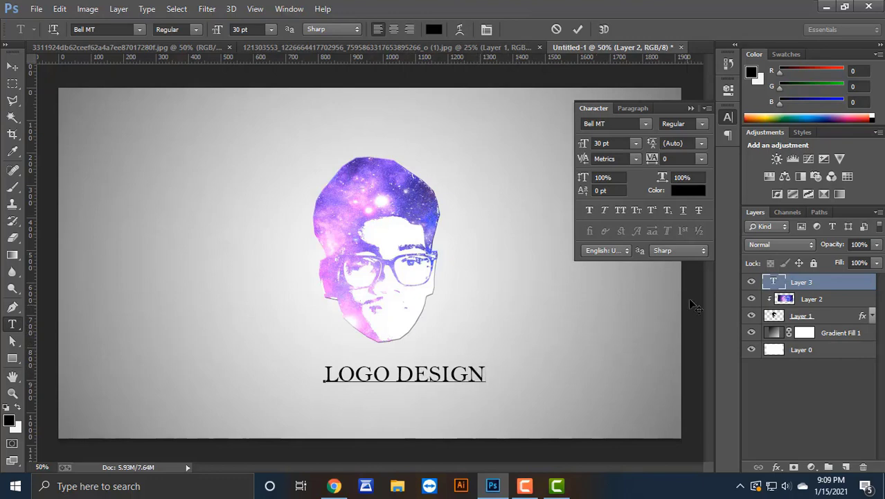
{"action": "mouse_move", "coordinate": [503, 376]}
{"action": "left_mouse_down"}
{"action": "mouse_move", "coordinate": [449, 387]}
{"action": "mouse_move", "coordinate": [475, 393]}
{"action": "left_mouse_up"}
{"action": "left_click", "coordinate": [728, 117]}
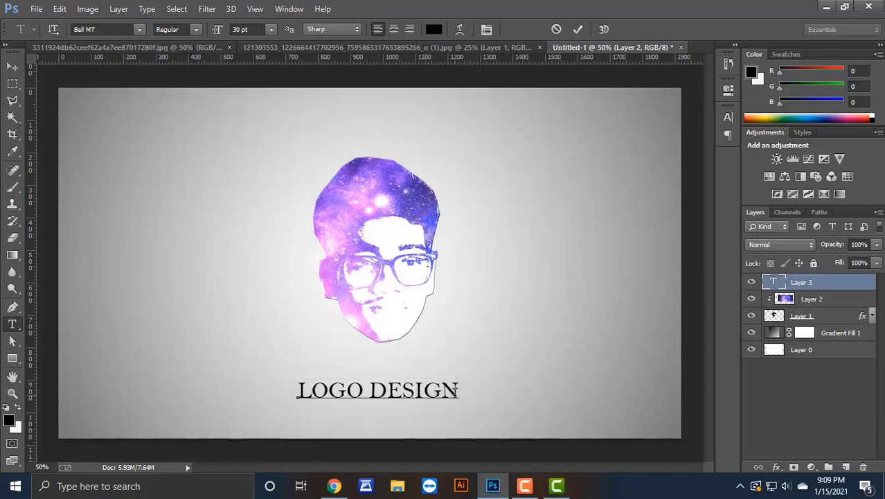
{"action": "left_click", "coordinate": [728, 119]}
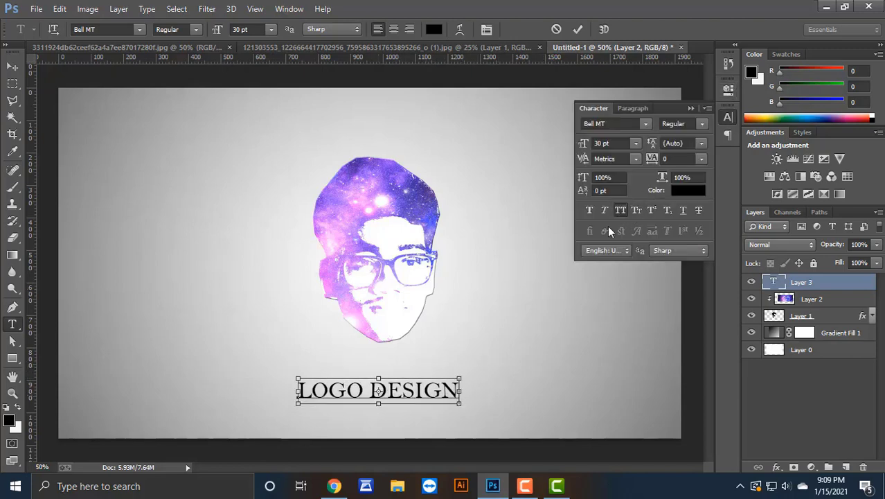
{"action": "left_click", "coordinate": [450, 332]}
{"action": "left_click", "coordinate": [12, 66]}
- Centre LOGO DESIGN below the face and free-transform it wider and shorter
{"action": "mouse_move", "coordinate": [338, 384]}
{"action": "left_mouse_down"}
{"action": "mouse_move", "coordinate": [408, 396]}
{"action": "mouse_move", "coordinate": [346, 371]}
{"action": "left_mouse_up"}
{"action": "left_click", "coordinate": [466, 390], "text": "ctrl"}
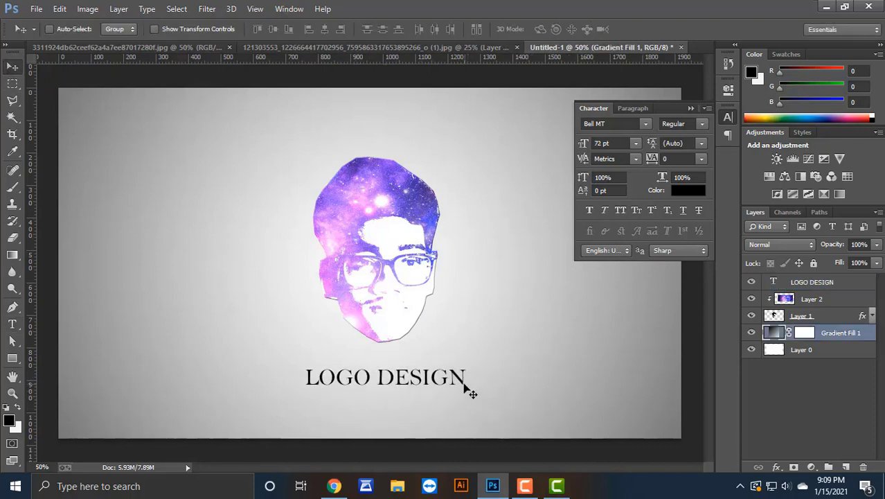
{"action": "key", "text": "ctrl+t"}
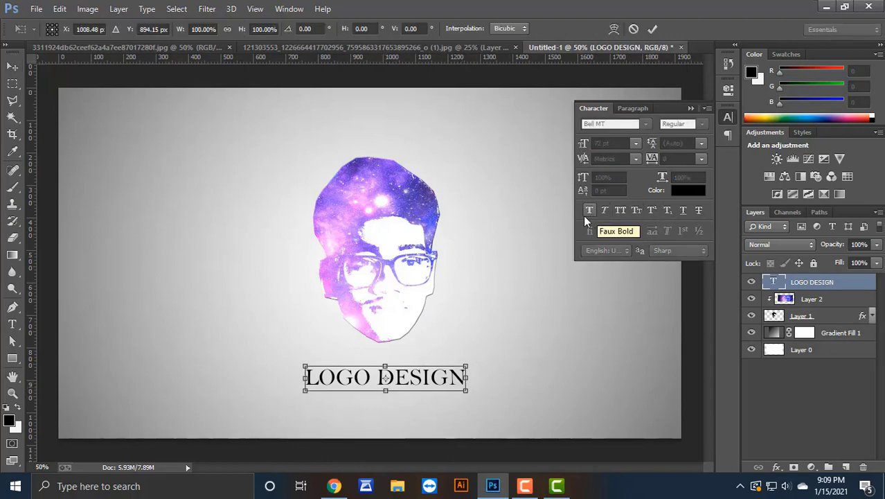
{"action": "left_click_drag", "start_coordinate": [465, 390], "coordinate": [504, 387]}
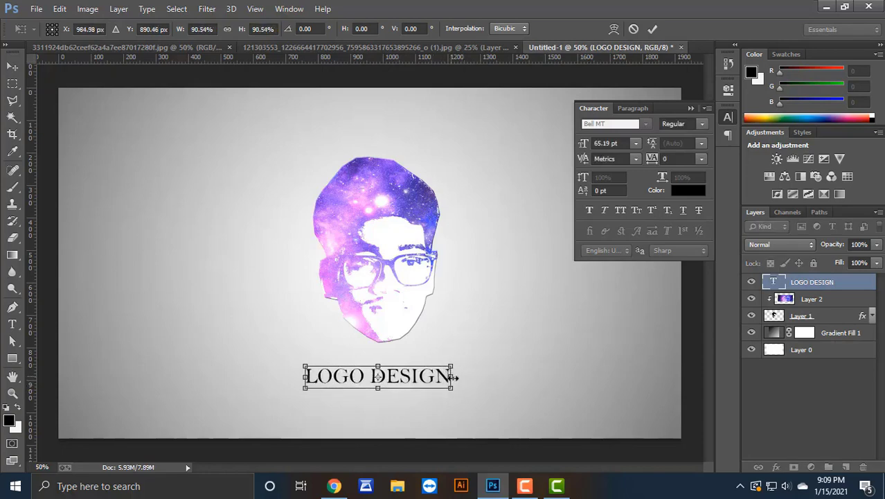
{"action": "left_click_drag", "start_coordinate": [404, 388], "coordinate": [391, 396]}
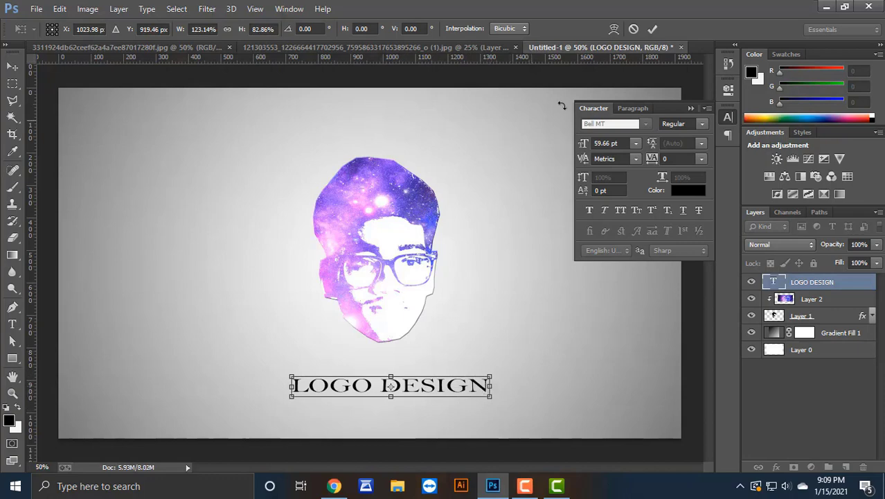
{"action": "key", "text": "Return"}
- Nudge LOGO DESIGN, toggle superscript, and enlarge it proportionally to about 99.68 pt
{"action": "left_click_drag", "start_coordinate": [423, 388], "coordinate": [510, 399]}
{"action": "left_click", "coordinate": [651, 211]}
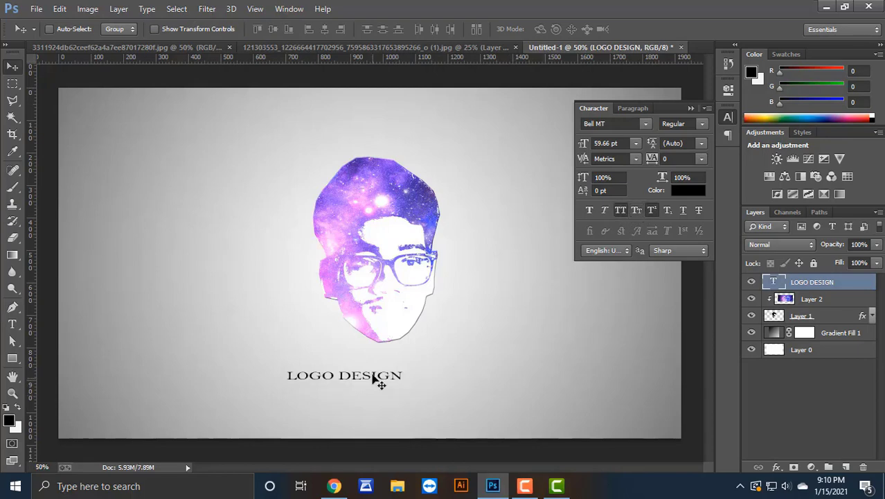
{"action": "key", "text": "ctrl+t"}
{"action": "mouse_move", "coordinate": [403, 391]}
{"action": "left_mouse_down"}
{"action": "mouse_move", "coordinate": [489, 401]}
{"action": "mouse_move", "coordinate": [449, 394]}
{"action": "left_mouse_up"}
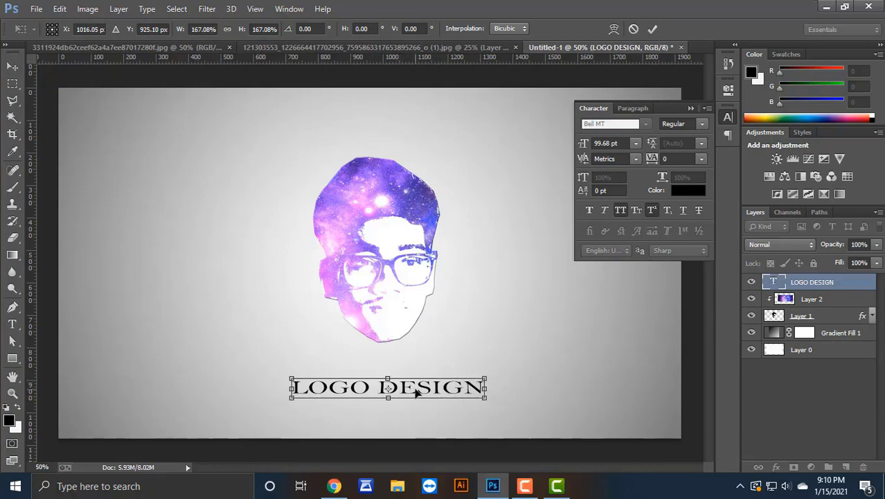
{"action": "key", "text": "Return"}
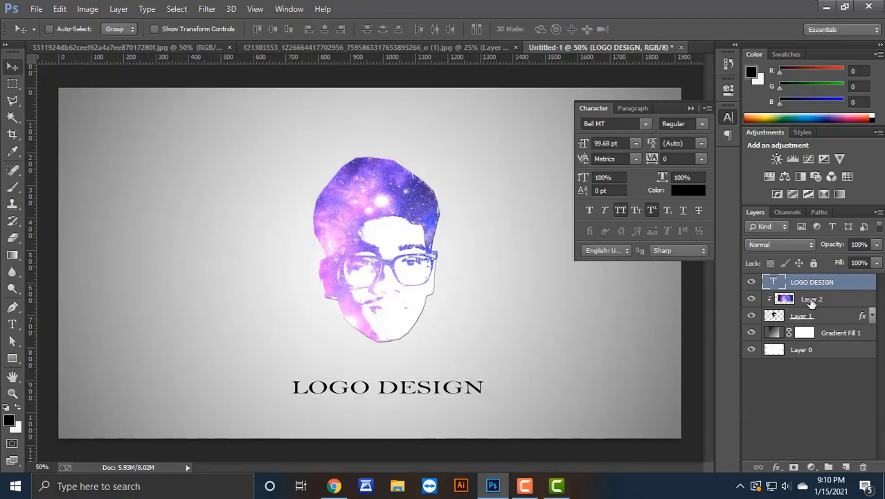
- Duplicate the galaxy layer above the text, position it over LOGO DESIGN, and clip it to the text
{"action": "left_click_drag", "start_coordinate": [811, 303], "coordinate": [806, 296]}
{"action": "left_click_drag", "start_coordinate": [480, 363], "coordinate": [471, 436]}
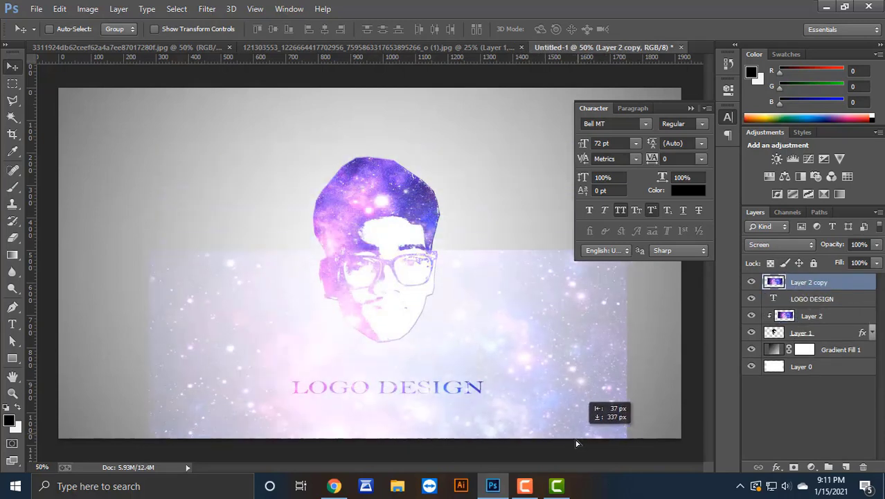
{"action": "left_click_drag", "start_coordinate": [603, 379], "coordinate": [615, 401]}
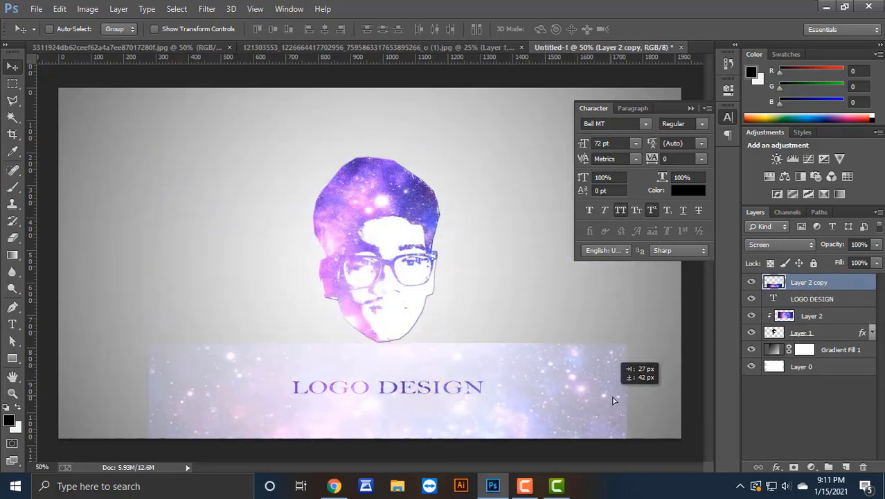
{"action": "right_click", "coordinate": [796, 281]}
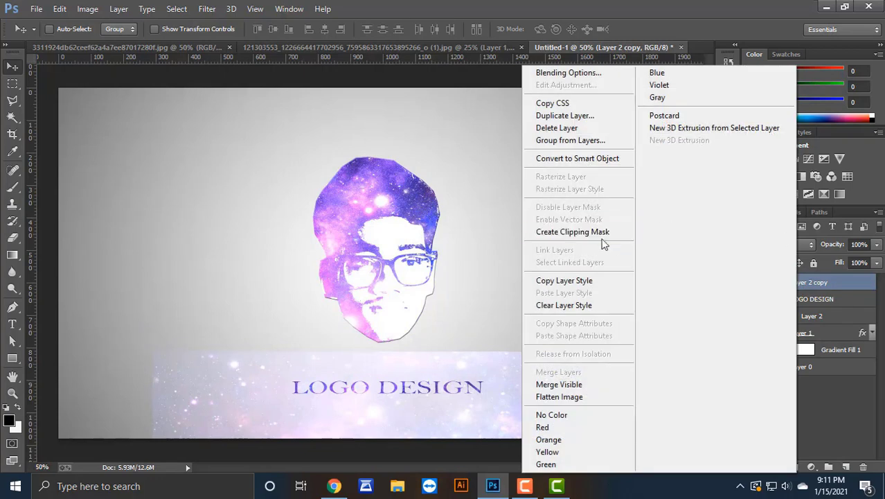
{"action": "left_click", "coordinate": [554, 231]}
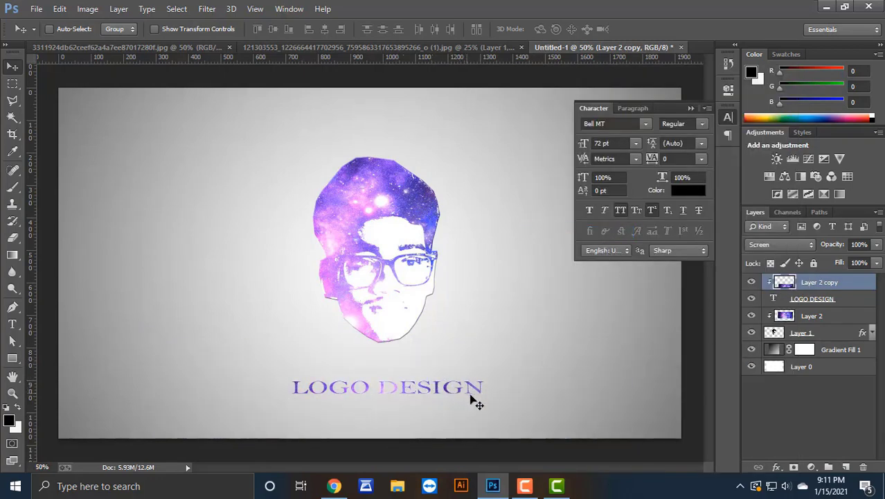
- Copy Layer 1's Bevel & Emboss style and paste it onto the LOGO DESIGN text layer
{"action": "left_click", "coordinate": [827, 336]}
{"action": "right_click", "coordinate": [863, 335]}
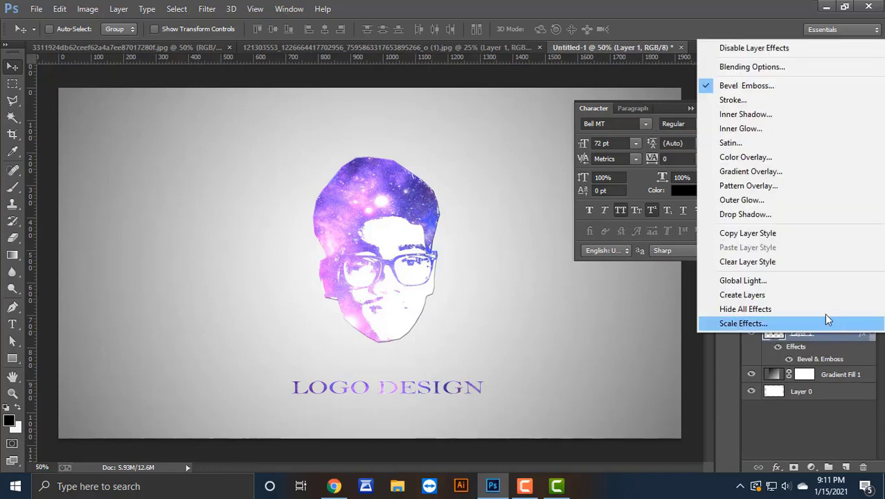
{"action": "left_click", "coordinate": [764, 233]}
{"action": "left_click", "coordinate": [817, 299]}
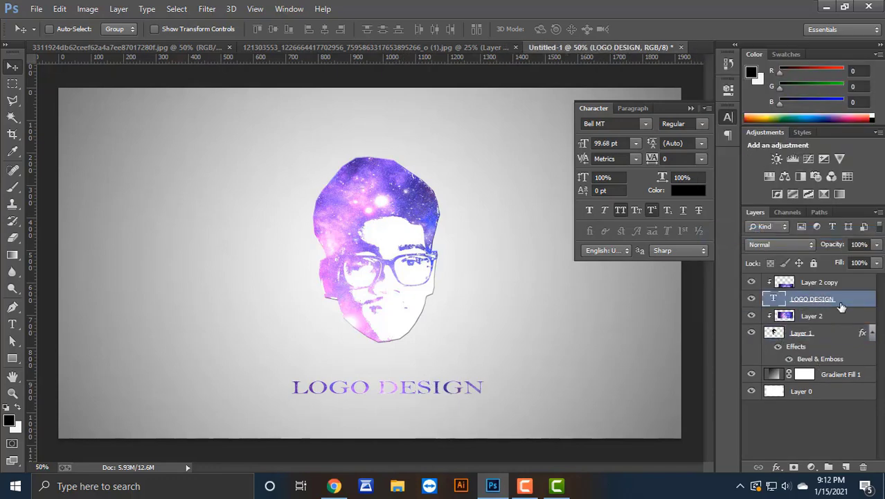
{"action": "right_click", "coordinate": [841, 307]}
{"action": "left_click", "coordinate": [615, 446]}
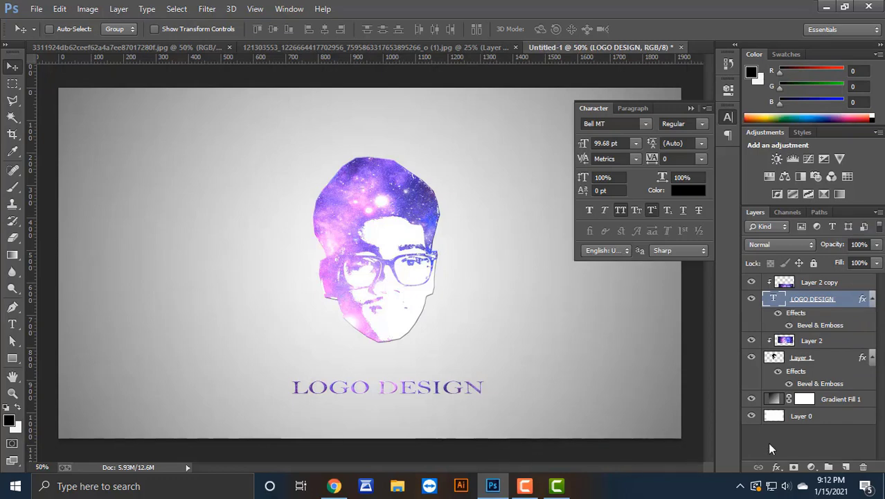
{"action": "left_click", "coordinate": [795, 283]}
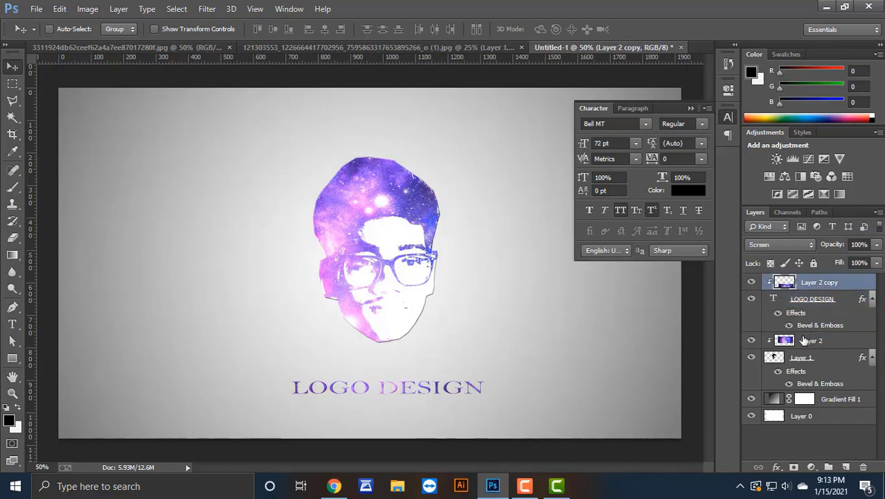